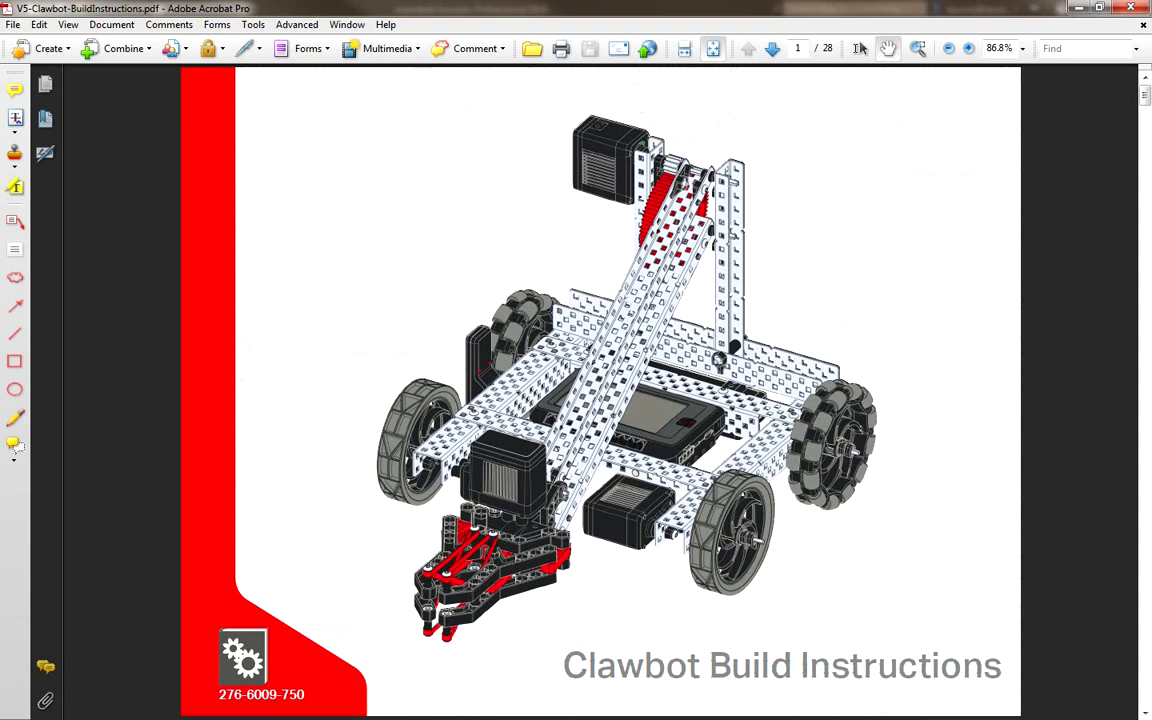
# Step: Page through the Clawbot build instructions to page 24 of 28, showing claw assembly steps 37 and 38
pyautogui.press('pagedown')
pyautogui.press('pagedown')
pyautogui.press('pagedown')
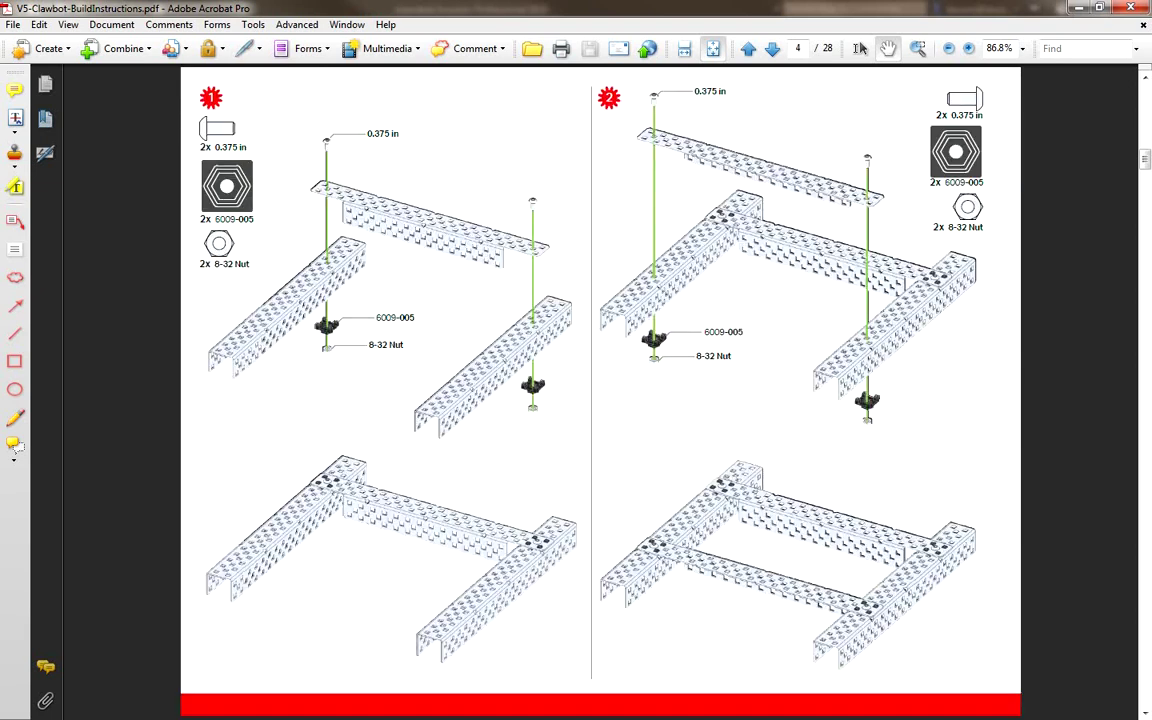
pyautogui.press('pagedown')
pyautogui.press('pagedown')
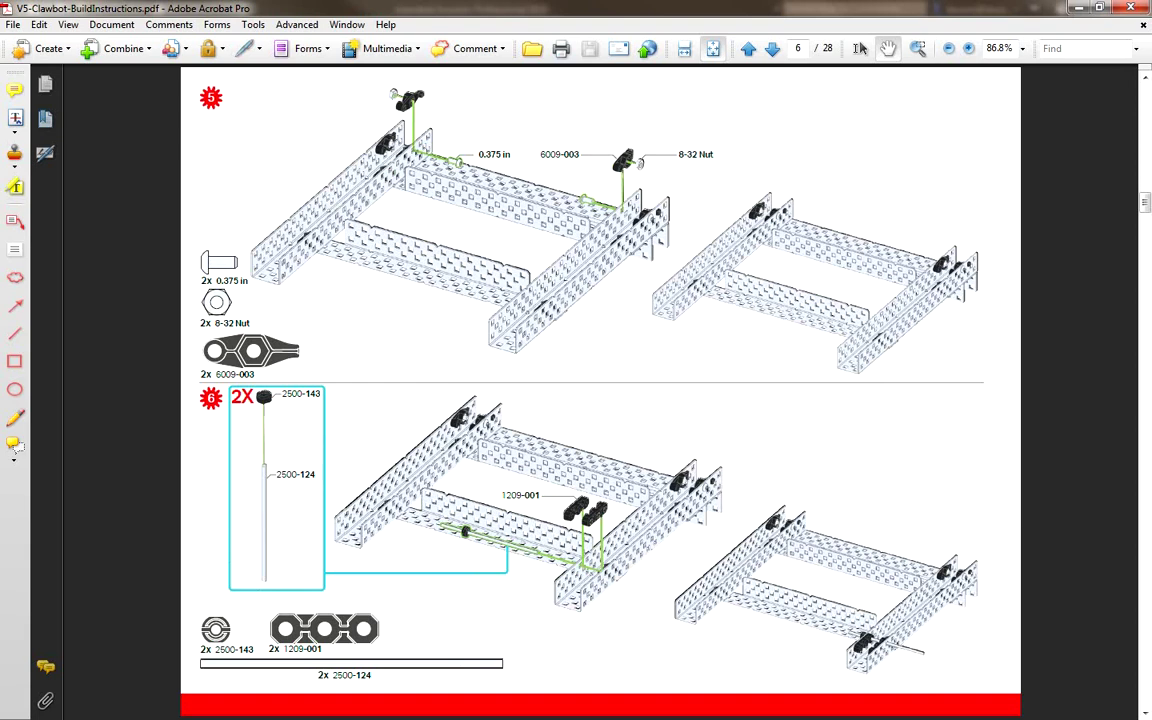
pyautogui.press('pagedown')
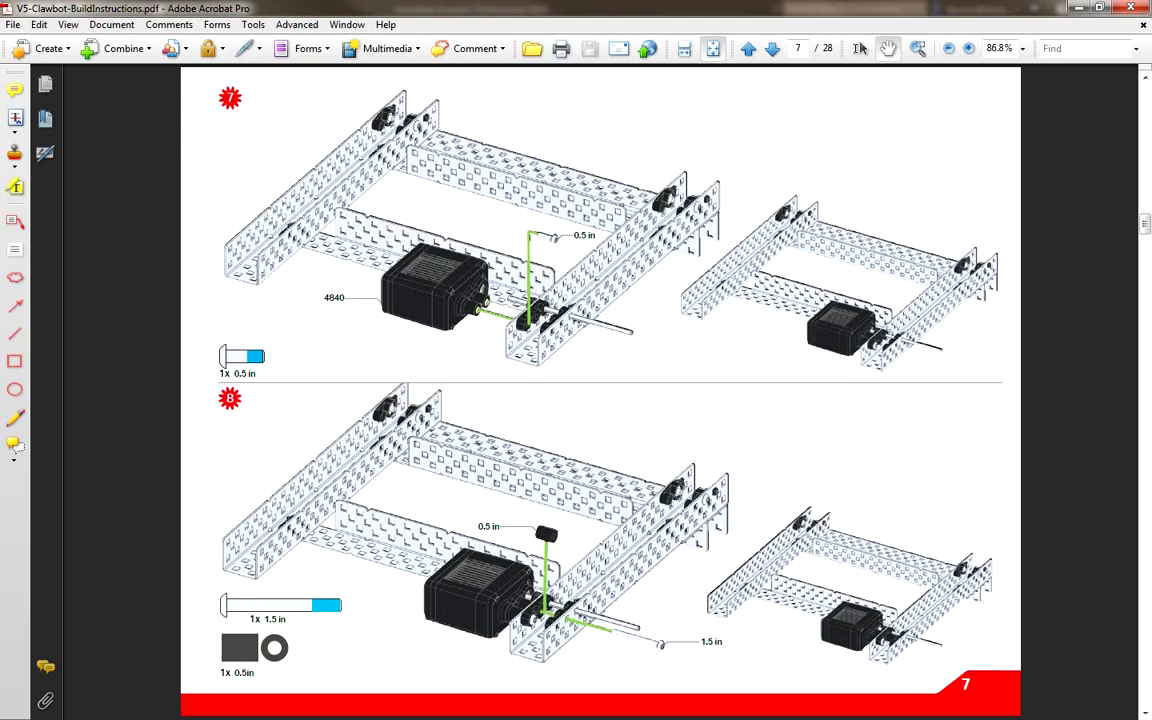
pyautogui.press('pagedown')
pyautogui.press('pagedown')
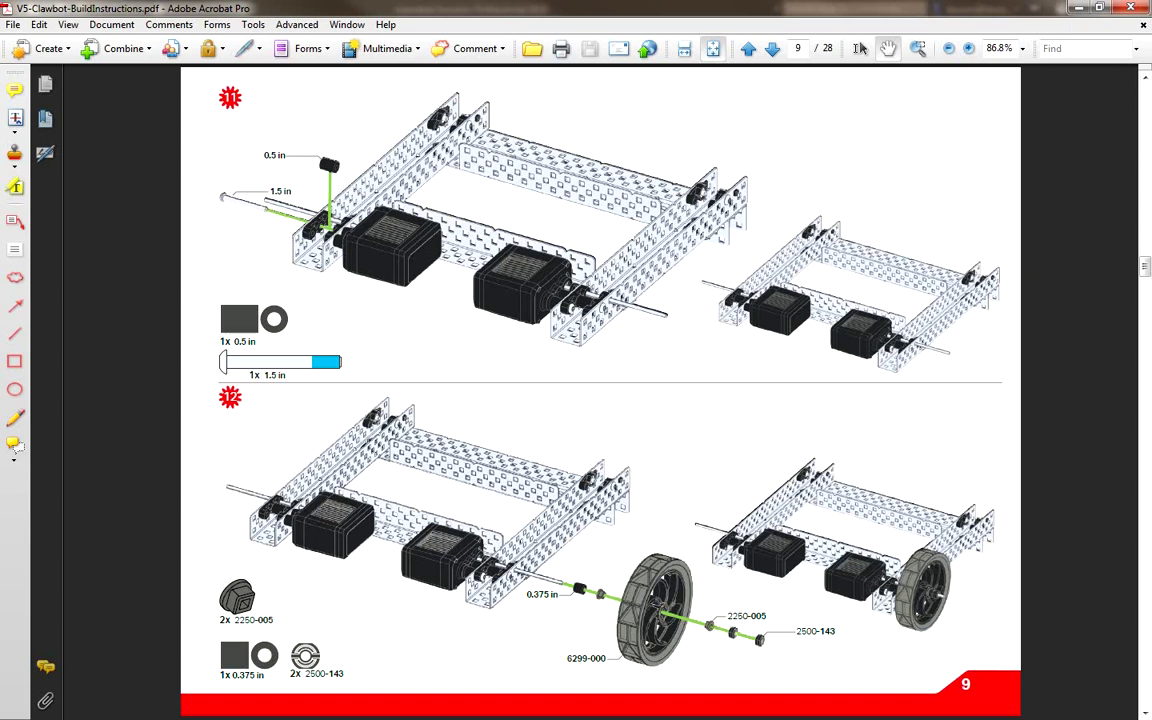
pyautogui.press('pagedown')
pyautogui.press('pagedown')
pyautogui.press('pagedown')
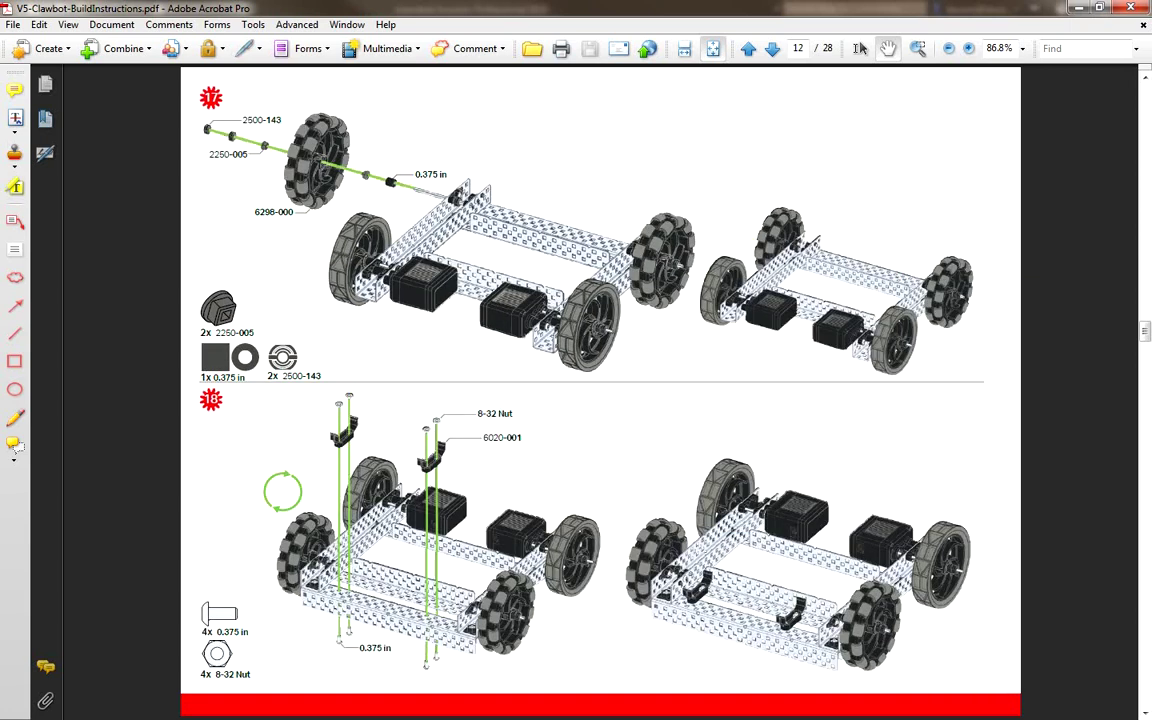
pyautogui.press('pagedown')
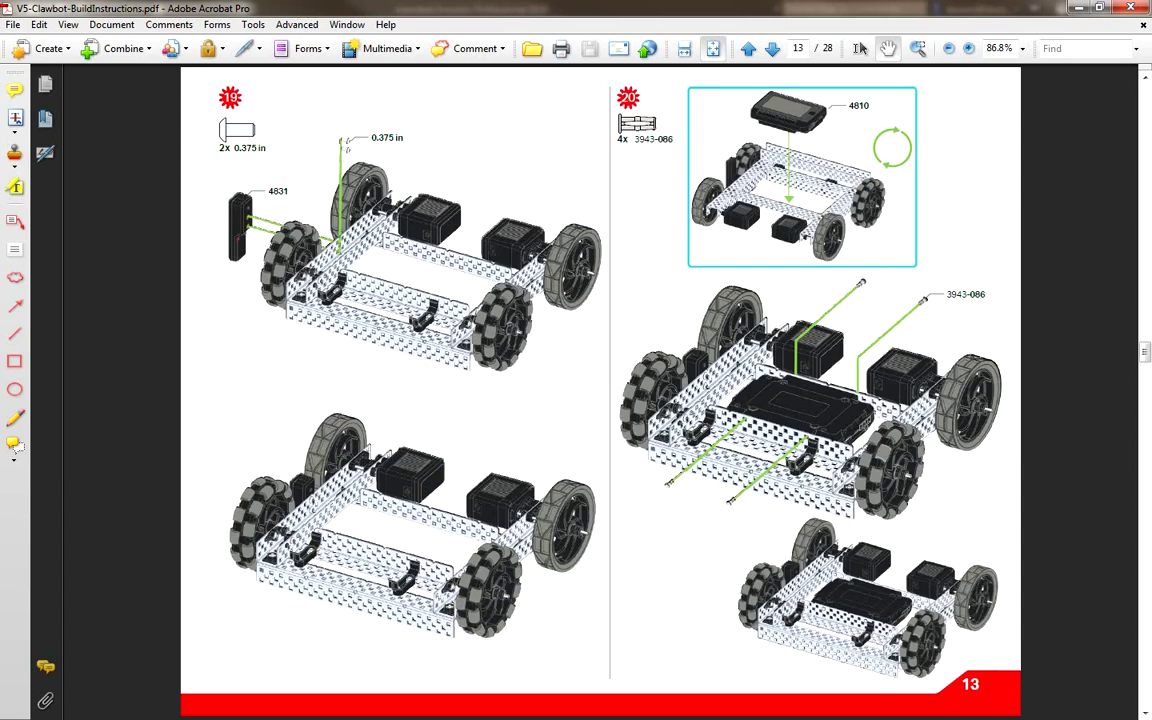
pyautogui.press('pagedown')
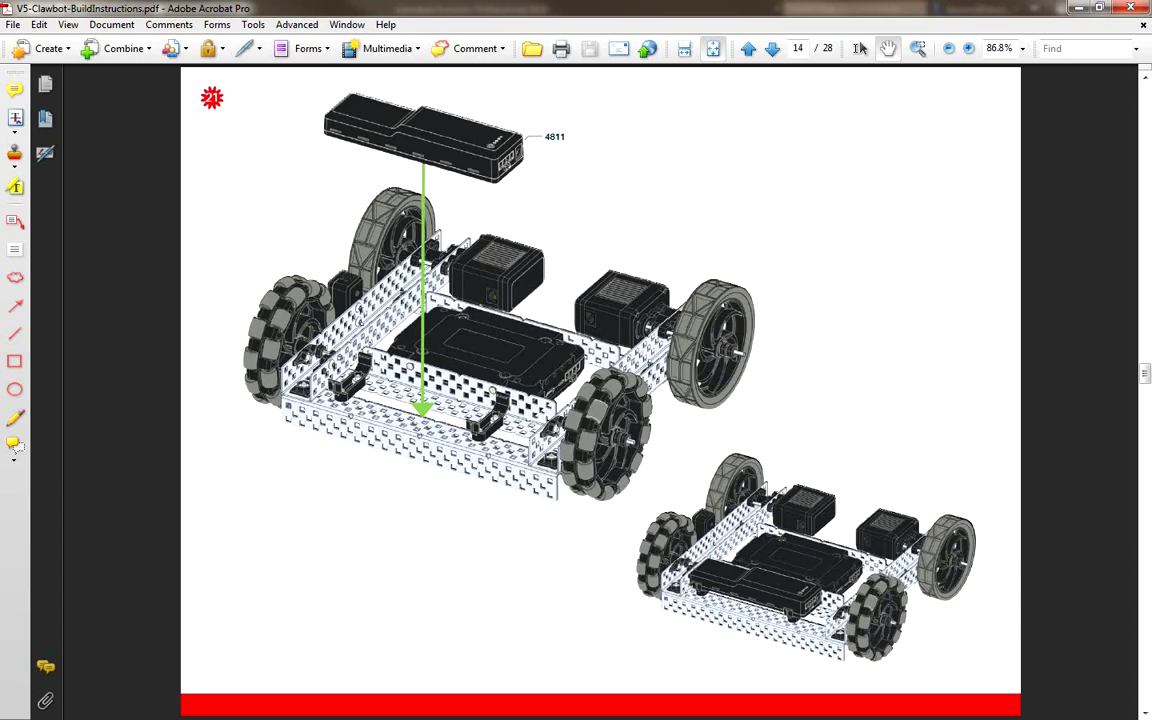
pyautogui.press('pagedown')
pyautogui.press('pagedown')
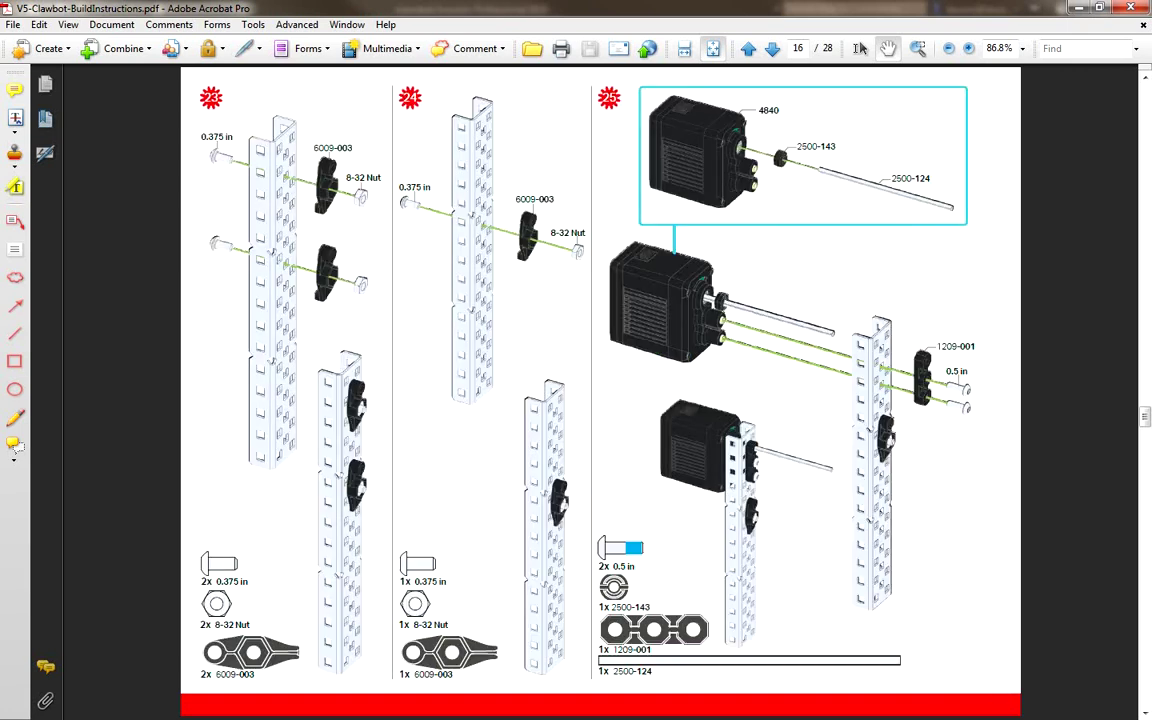
pyautogui.press('pagedown')
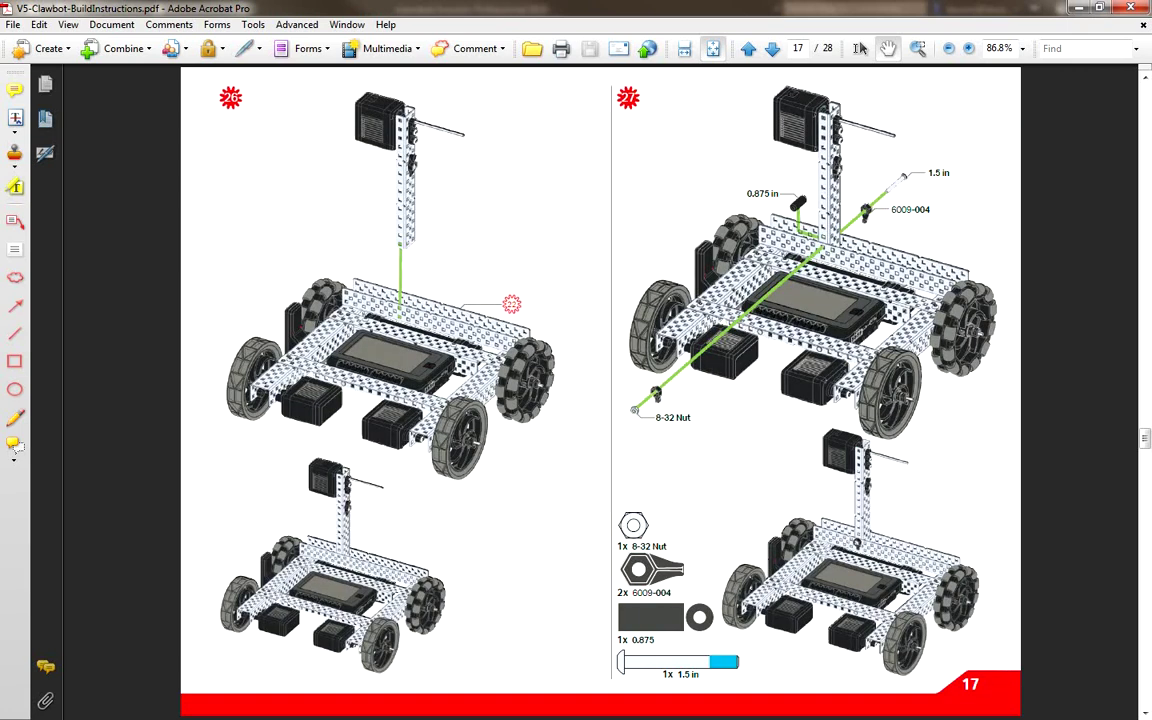
pyautogui.press('pagedown')
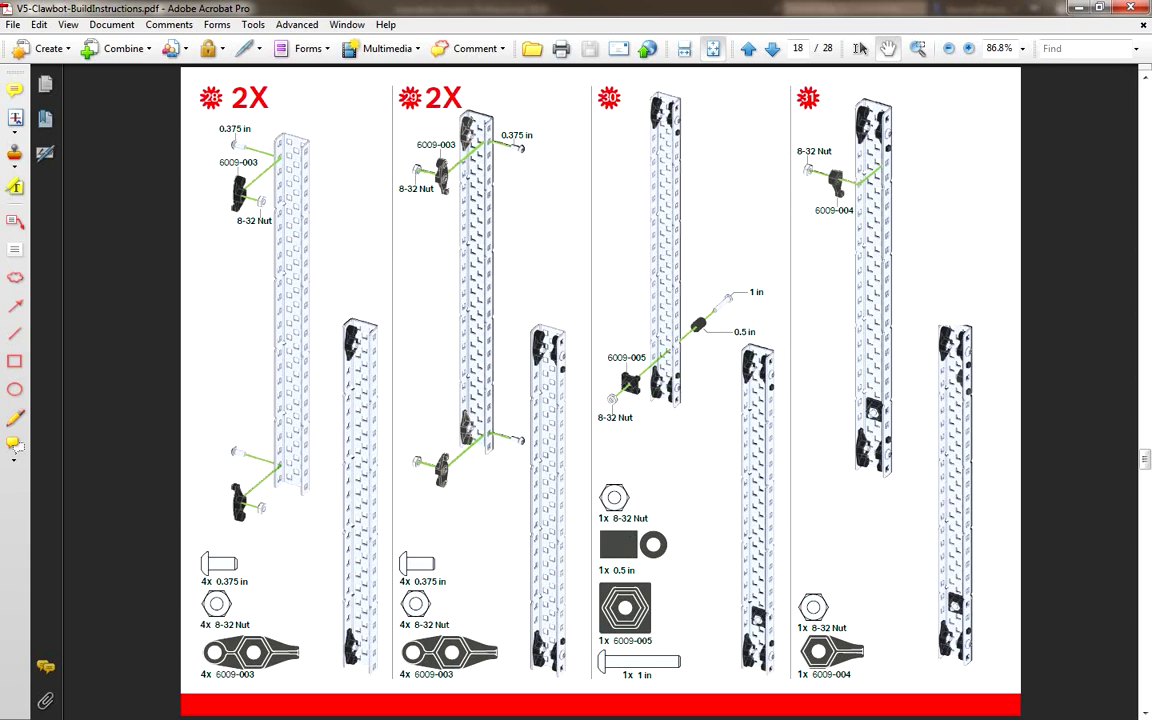
pyautogui.press('pagedown')
pyautogui.press('pagedown')
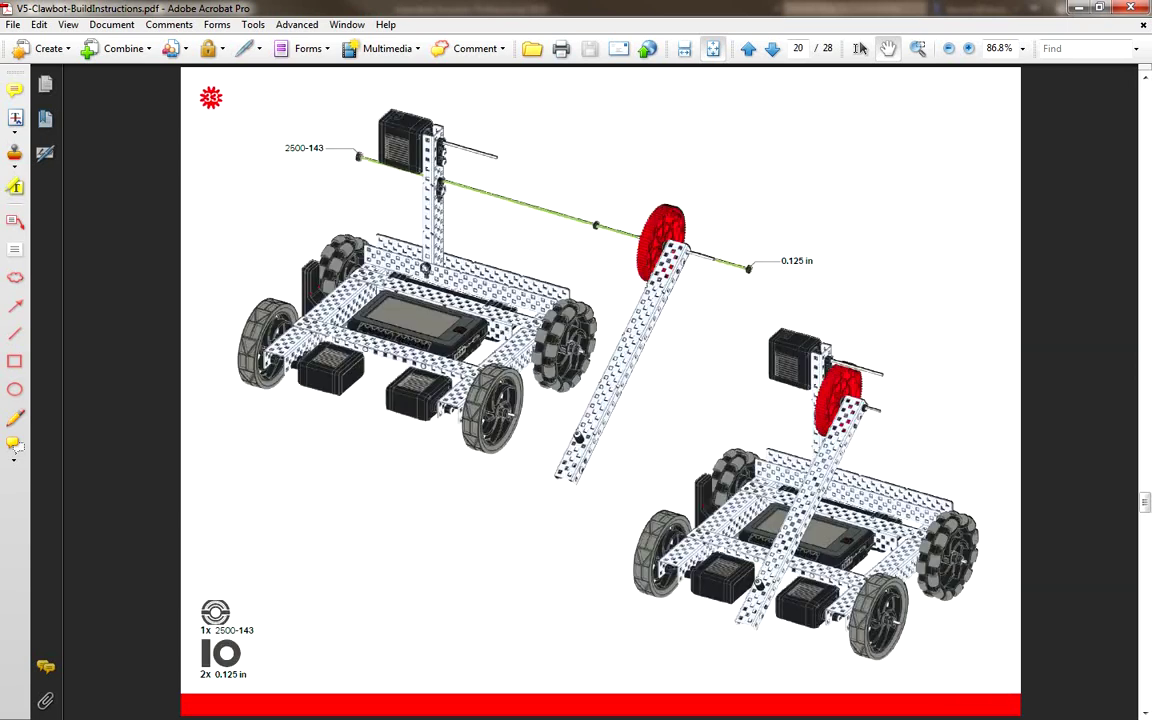
pyautogui.press('pagedown')
pyautogui.press('pagedown')
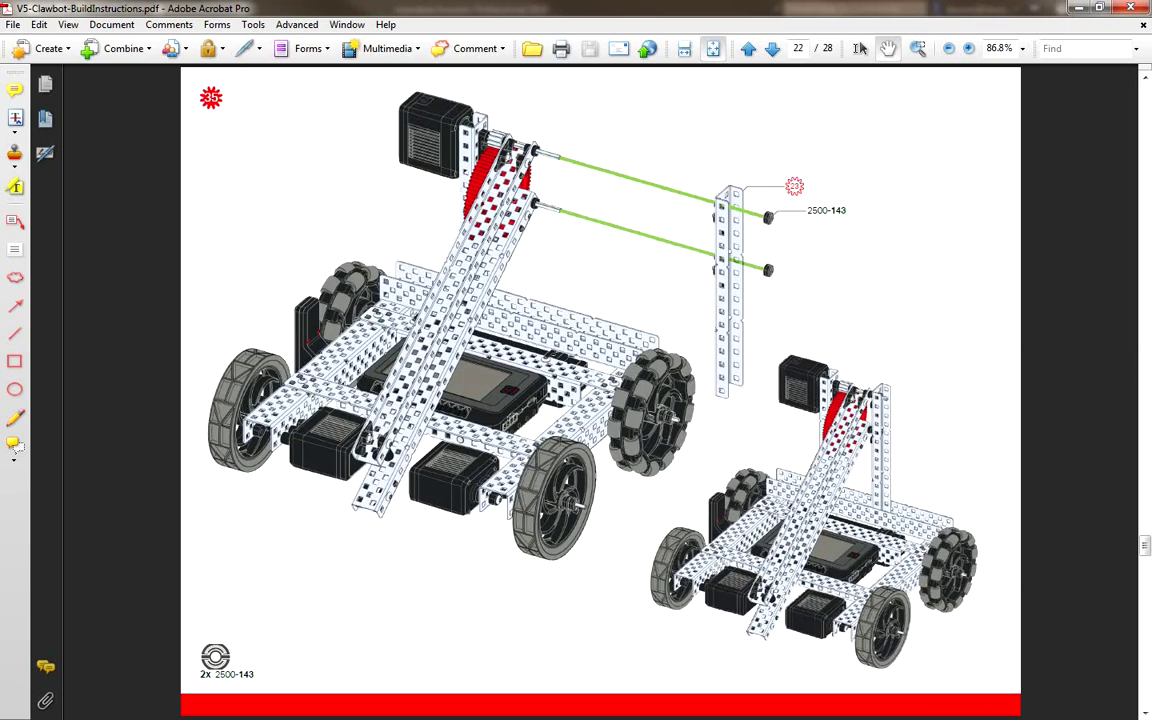
pyautogui.press('pagedown')
pyautogui.press('pagedown')
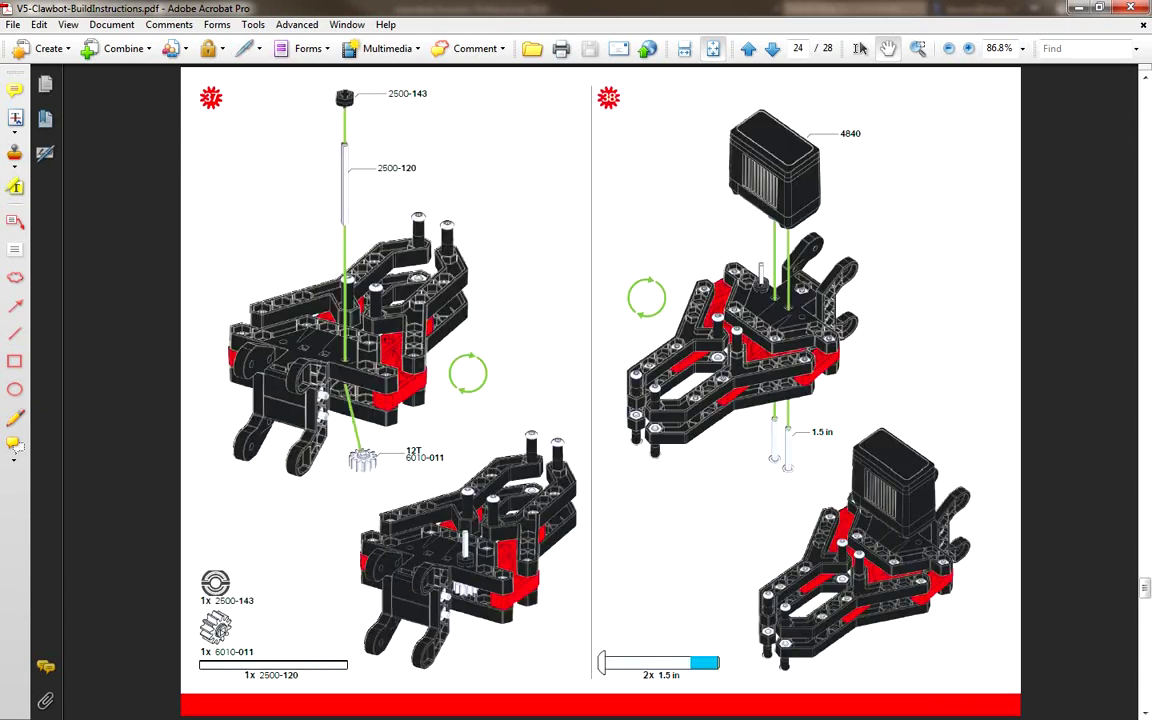
pyautogui.press('pagedown')
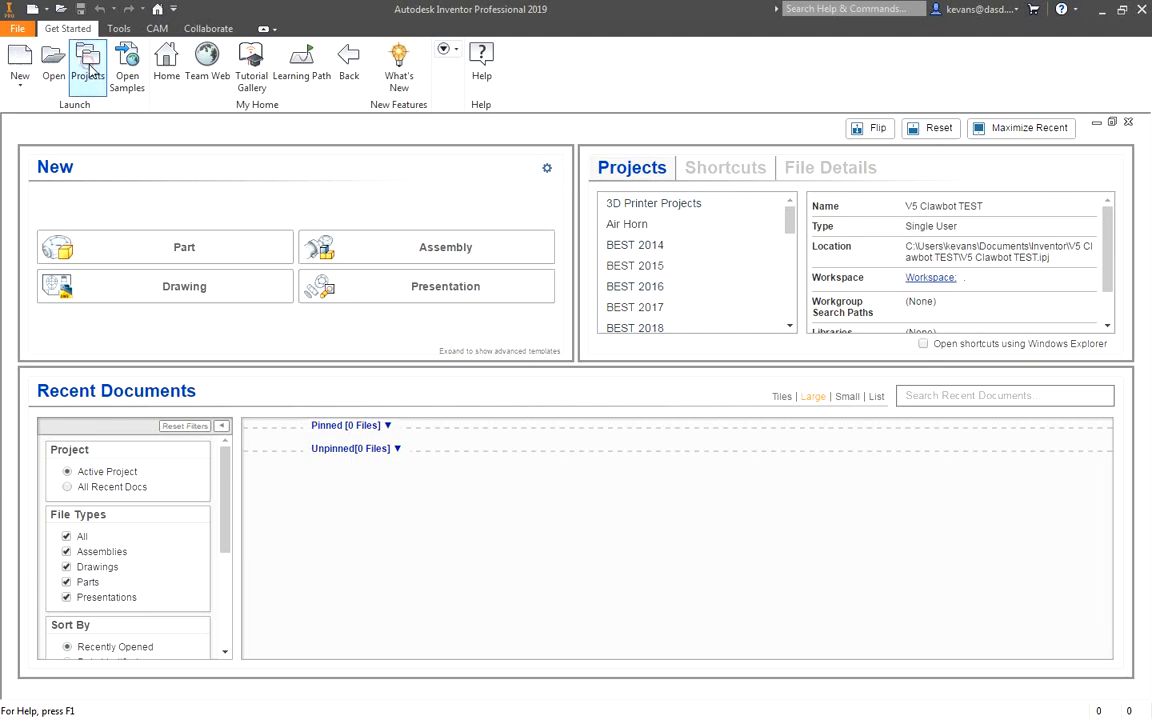
# Step: Open Inventor's Projects dialog from the Get Started tab, with V5 Clawbot TEST active
pyautogui.click(88, 68)
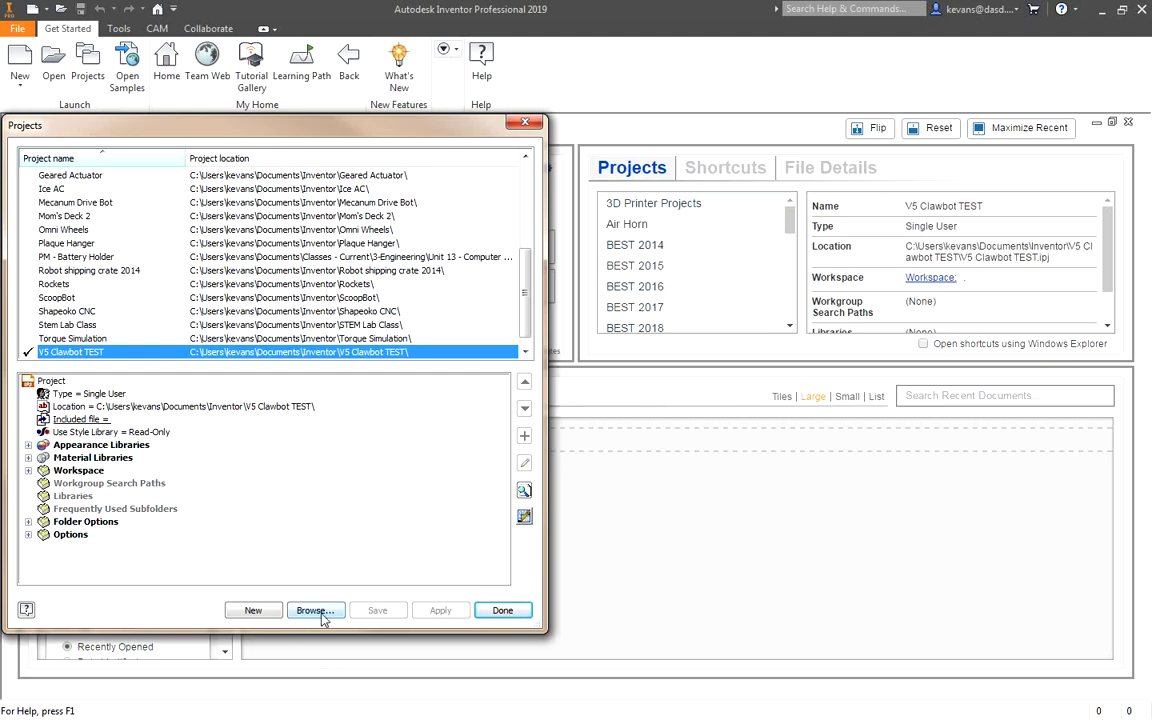
# Step: Start a new single user project and replace the default name with 'V5 Clawbot'
pyautogui.moveTo(290, 125); pyautogui.dragTo(528, 41)
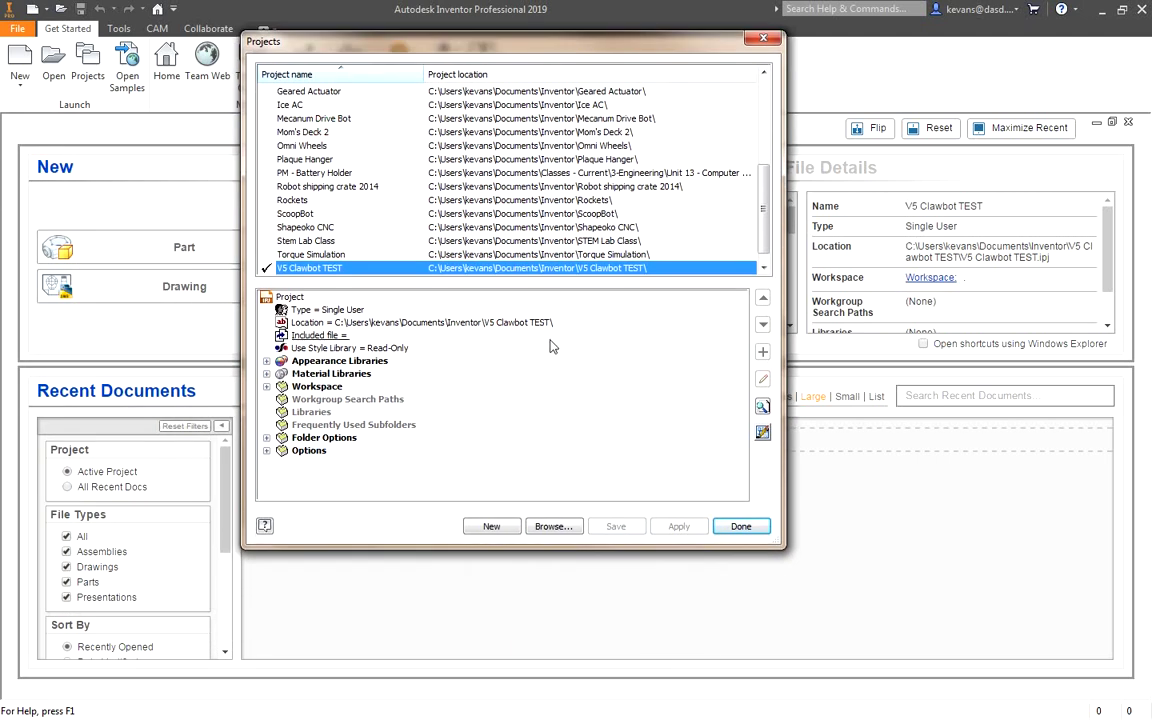
pyautogui.click(491, 526)
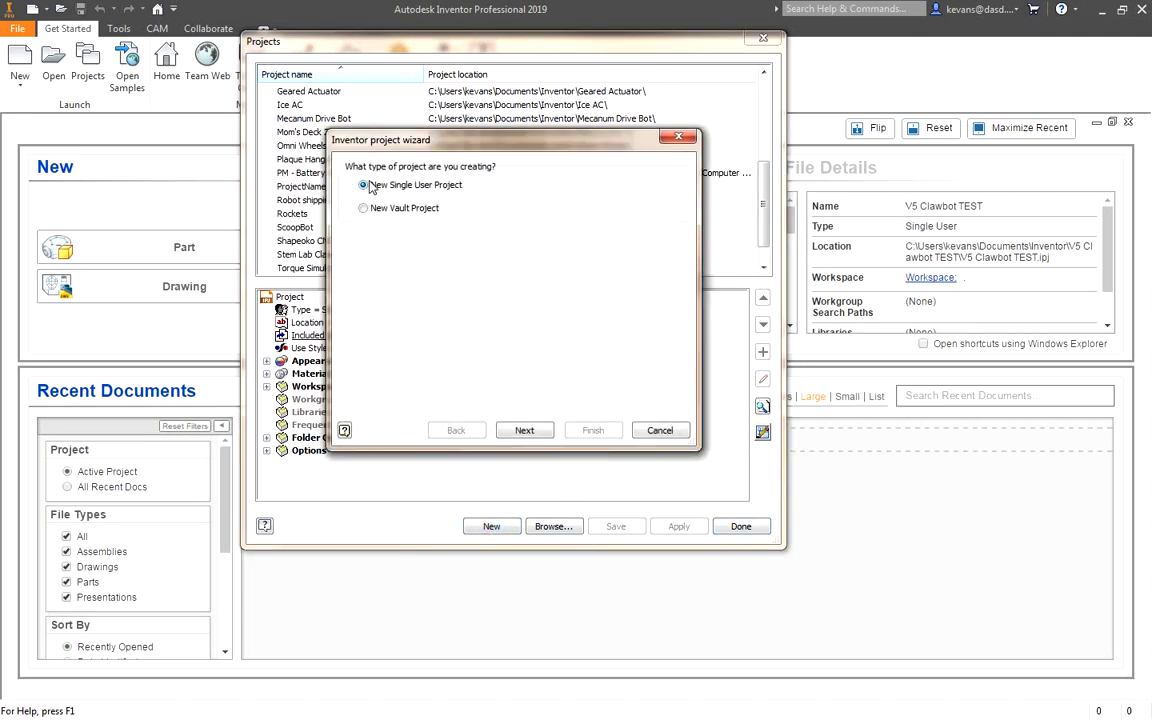
pyautogui.click(525, 430)
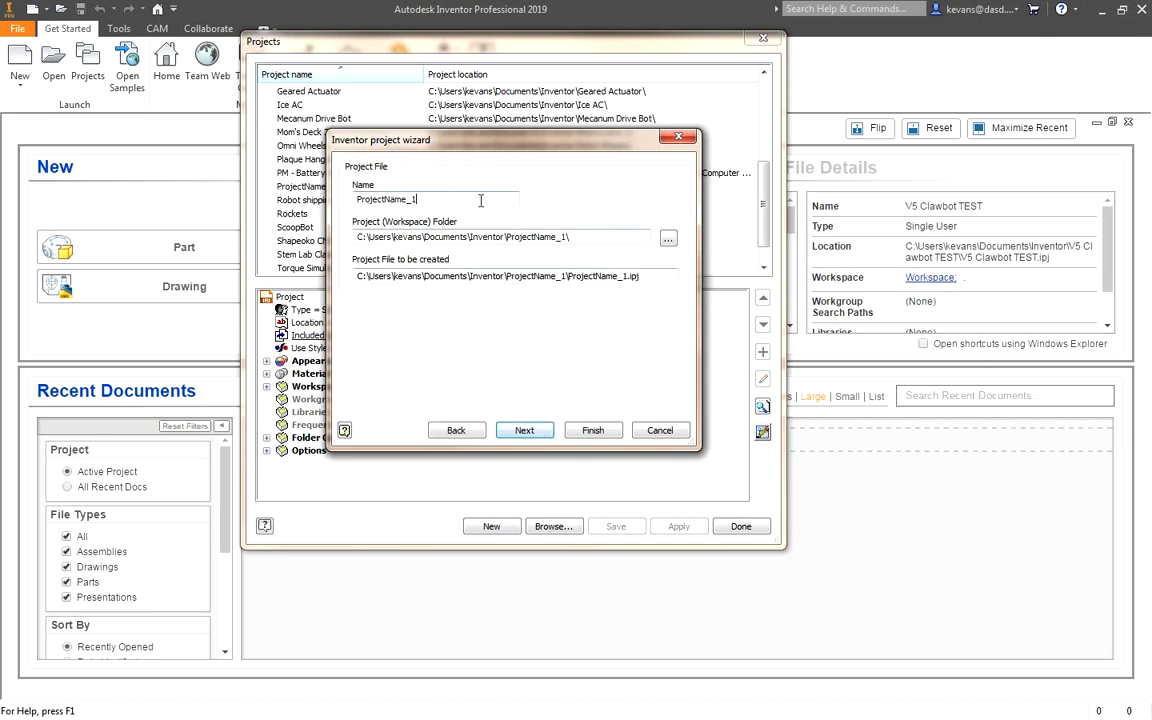
pyautogui.moveTo(480, 199); pyautogui.dragTo(349, 195)
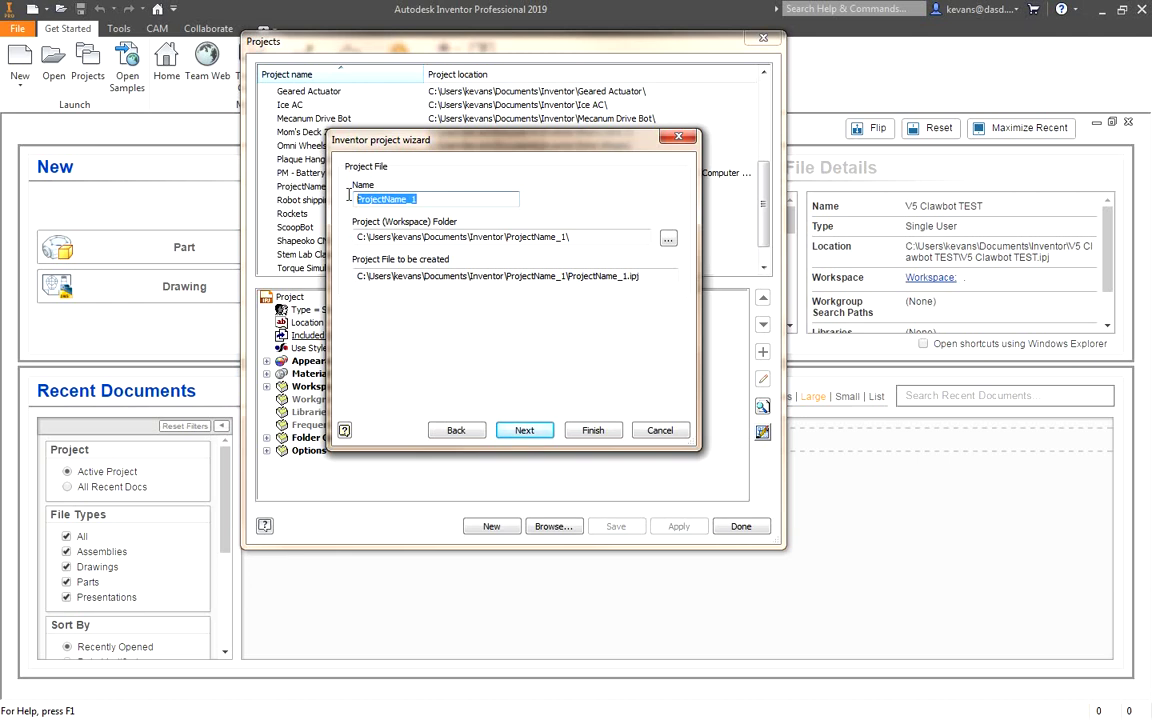
pyautogui.write('V5')
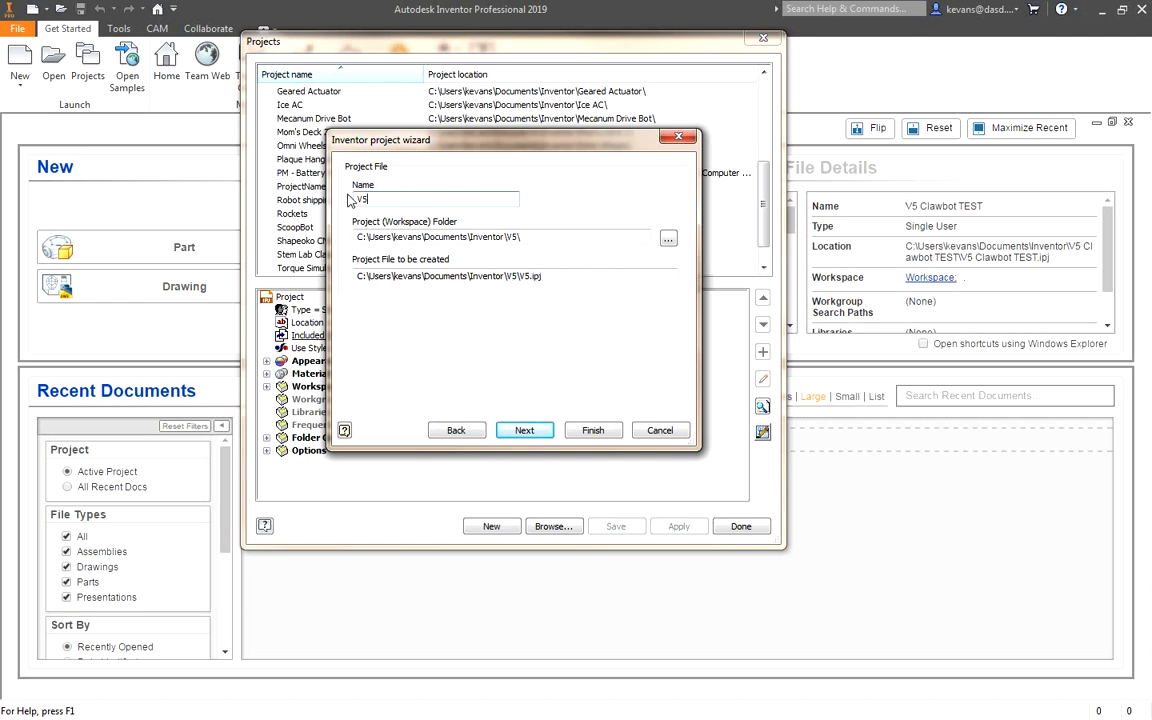
pyautogui.write(' Clawbot')
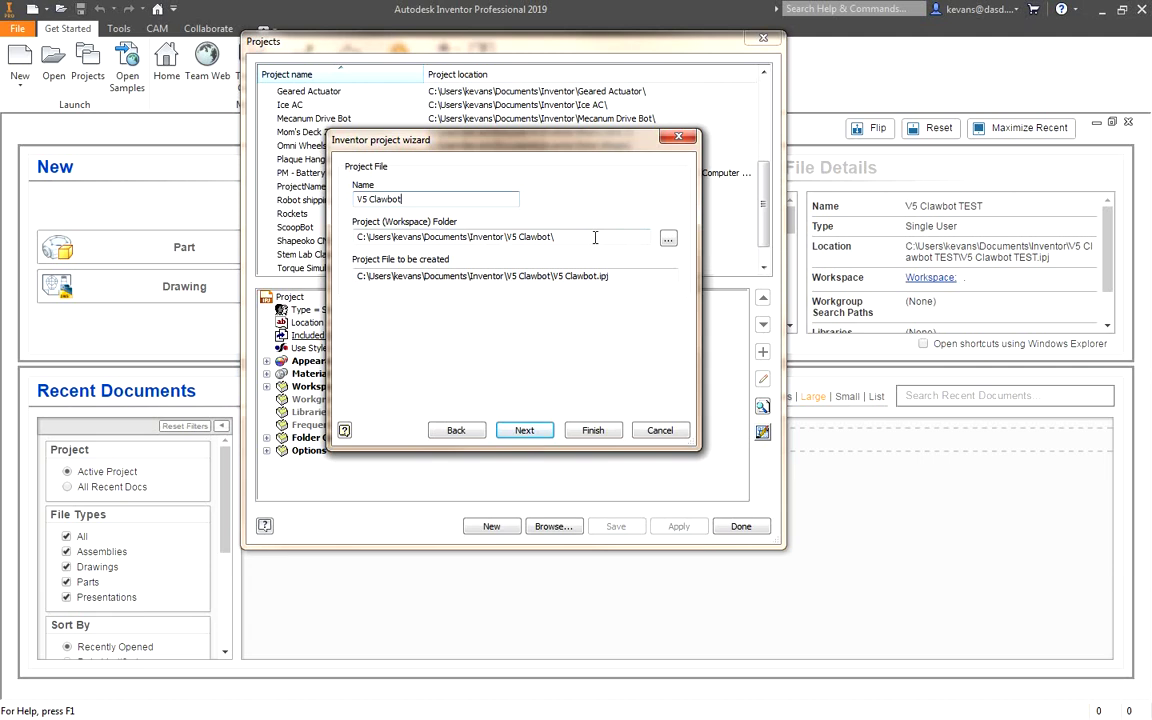
# Step: Finish the project wizard and confirm creating the missing V5 Clawbot folder under Documents\Inventor
pyautogui.click(524, 430)
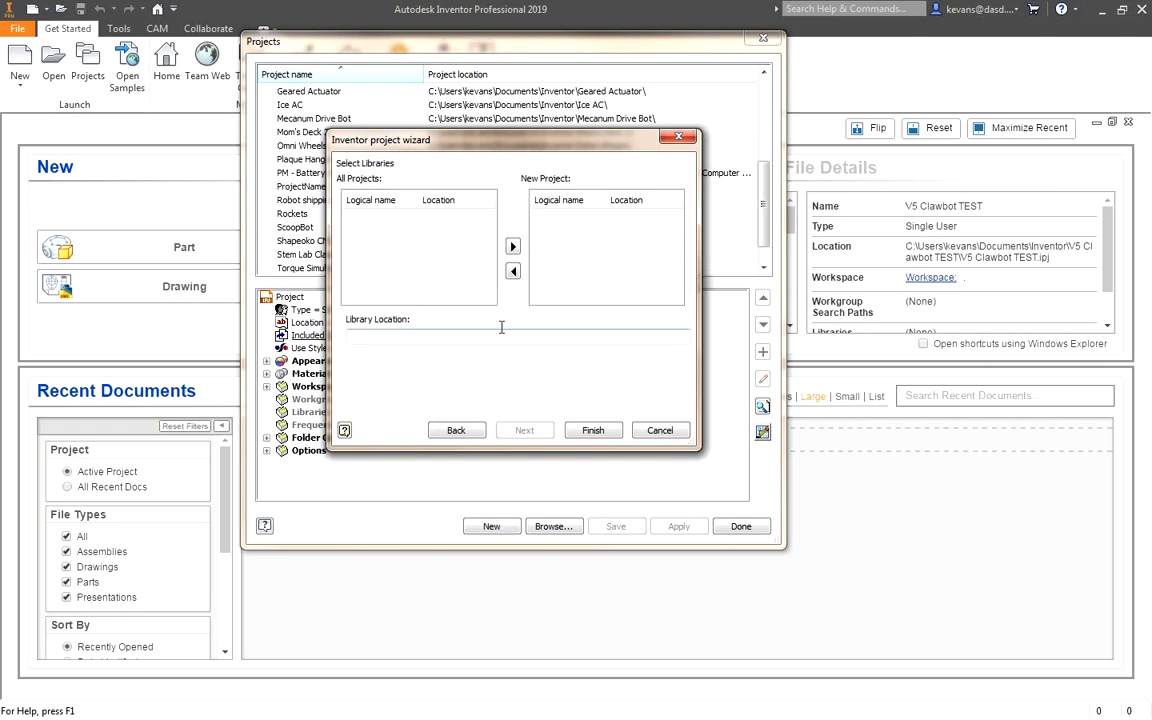
pyautogui.click(590, 430)
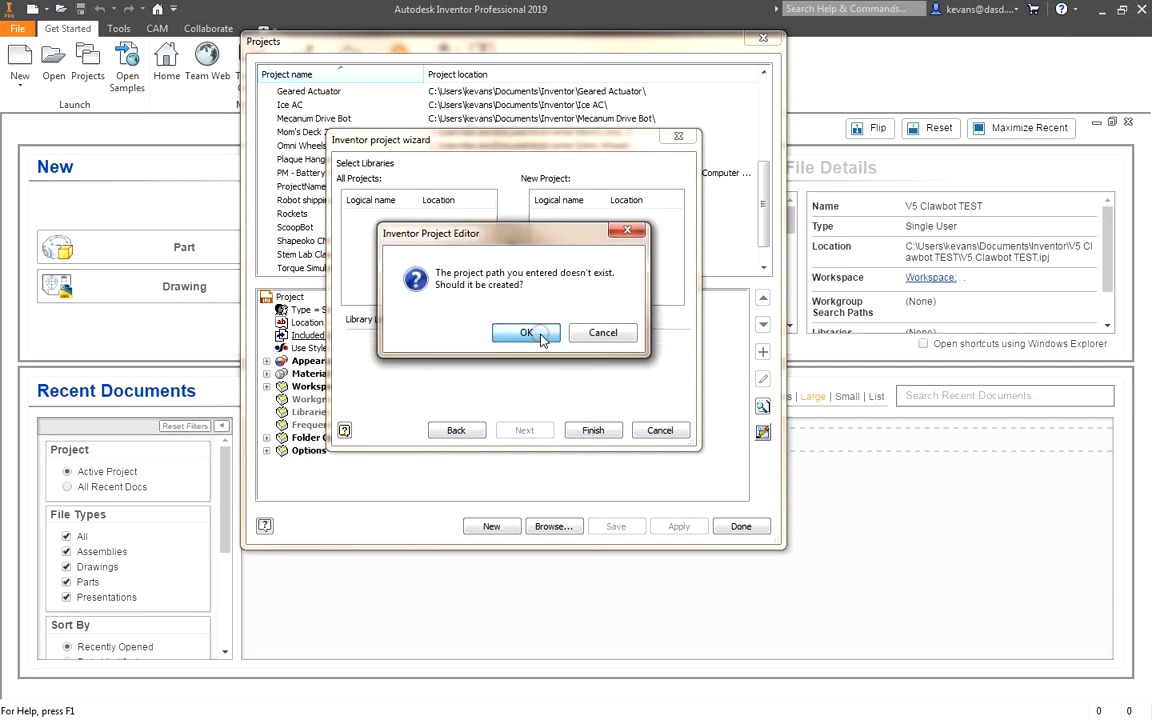
pyautogui.click(540, 336)
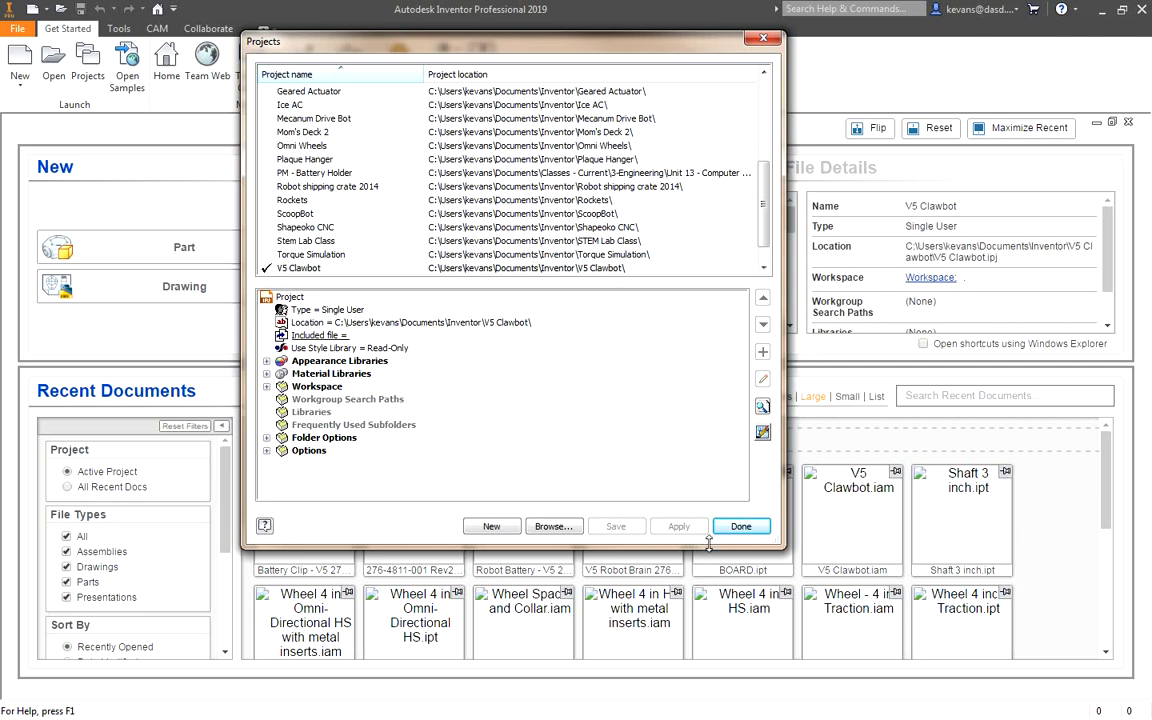
# Step: Close the Projects dialog and scroll the project list to check V5 Clawbot is active
pyautogui.click(740, 526)
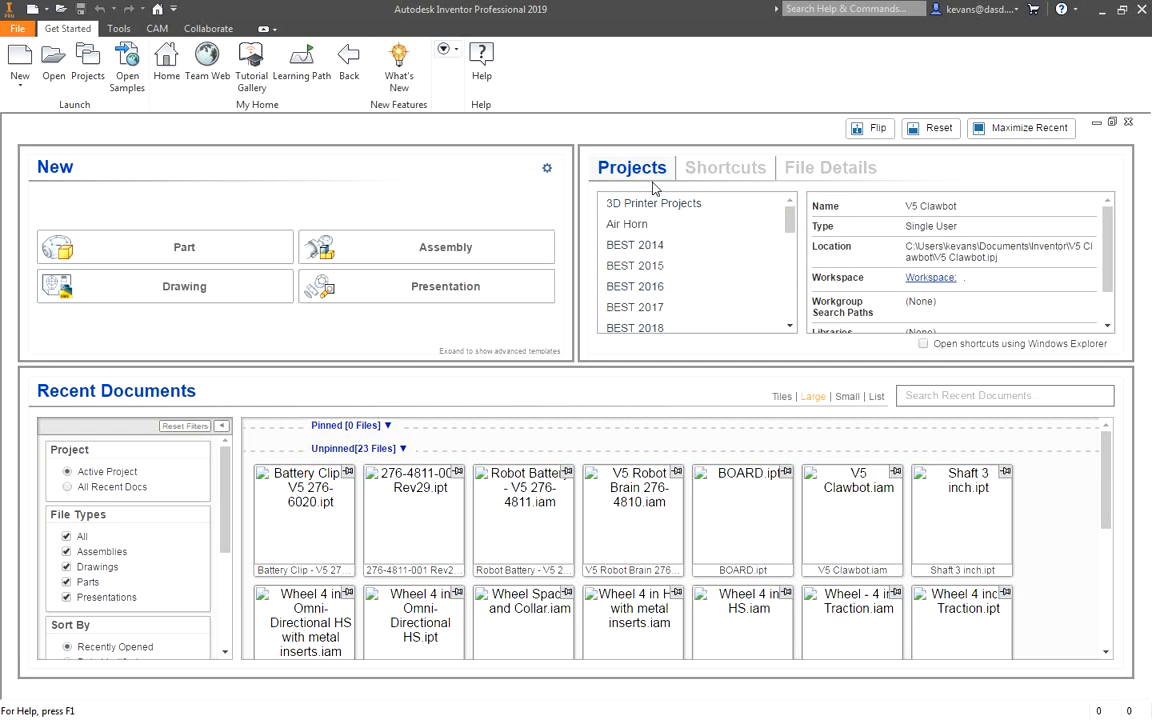
pyautogui.moveTo(790, 218); pyautogui.dragTo(798, 257)
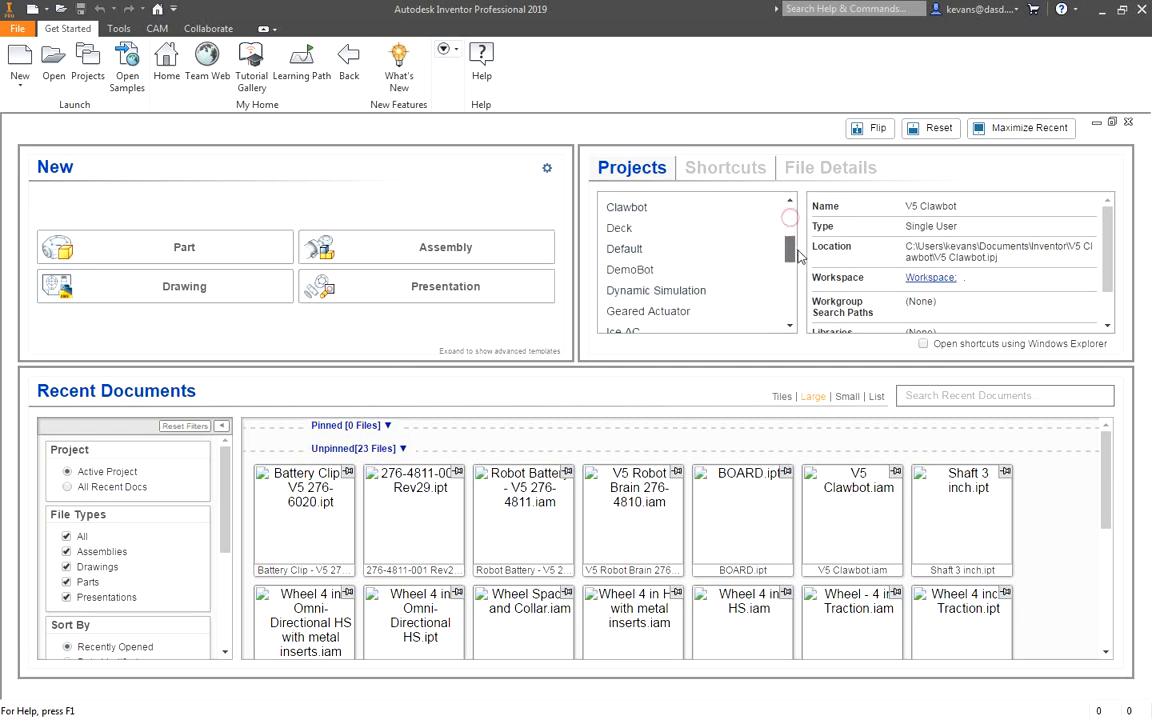
pyautogui.scroll(-5, 798, 257)
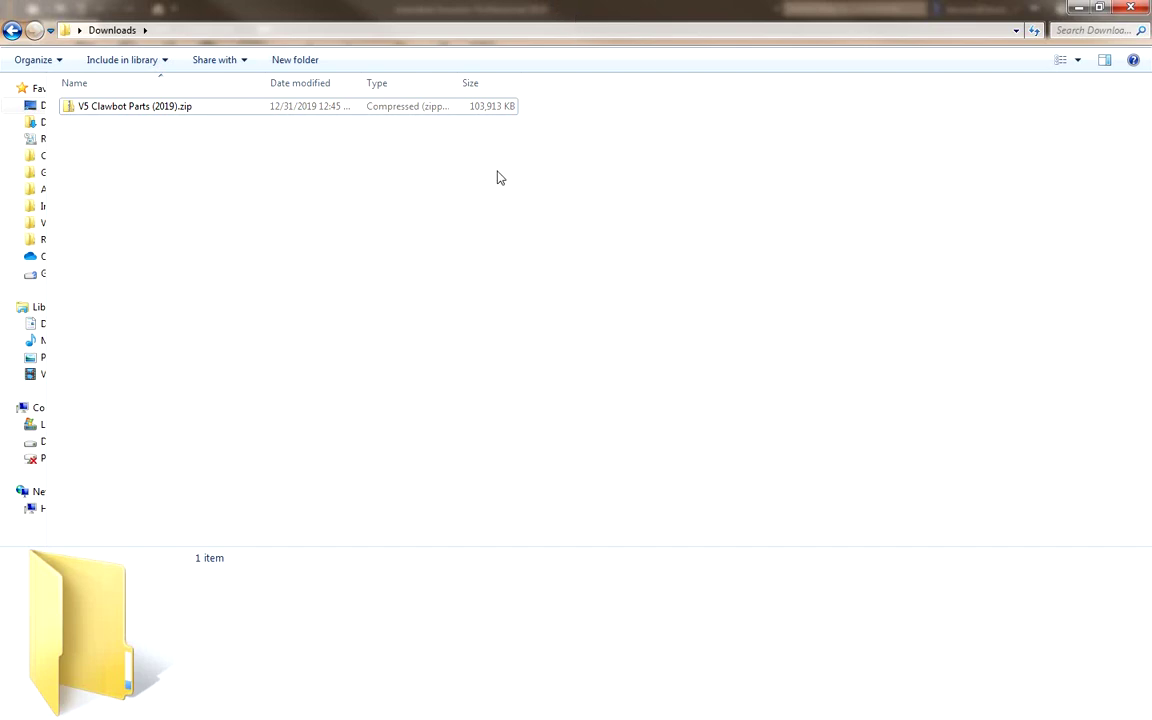
# Step: Open V5 Clawbot Parts (2019).zip to show its Logic, Motion, Motors, Power and Structure folders
pyautogui.doubleClick(138, 108)
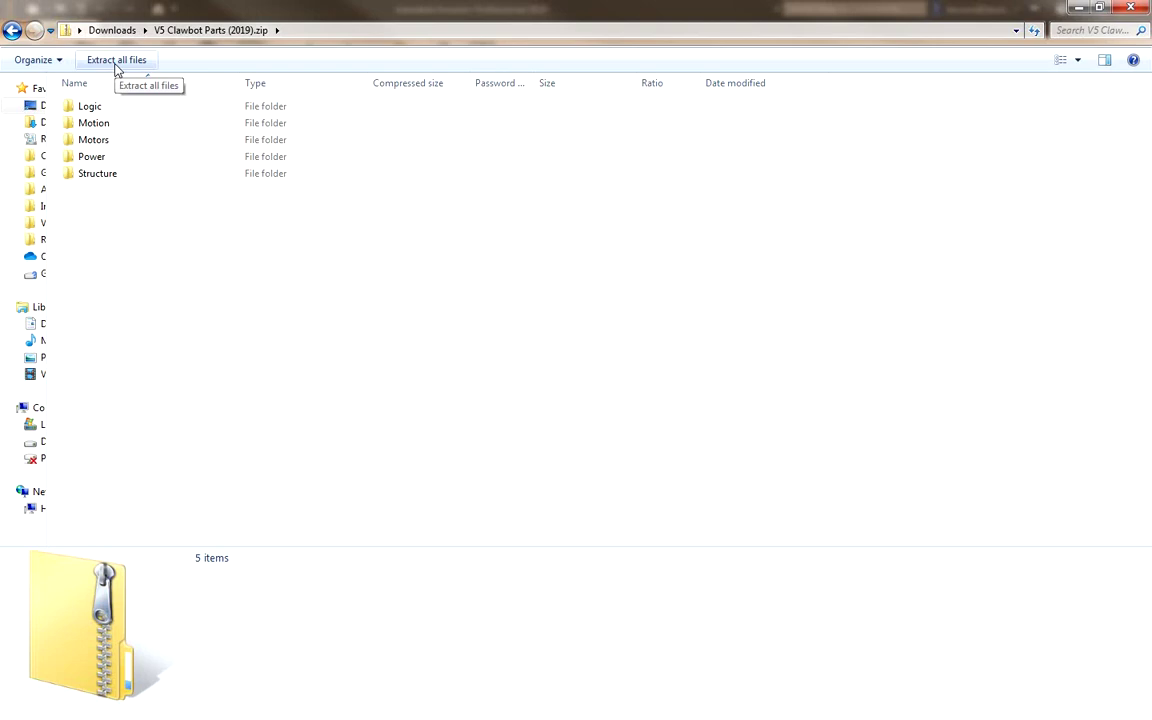
# Step: Start Extract All and browse Libraries > Documents > My Documents for a destination
pyautogui.click(116, 62)
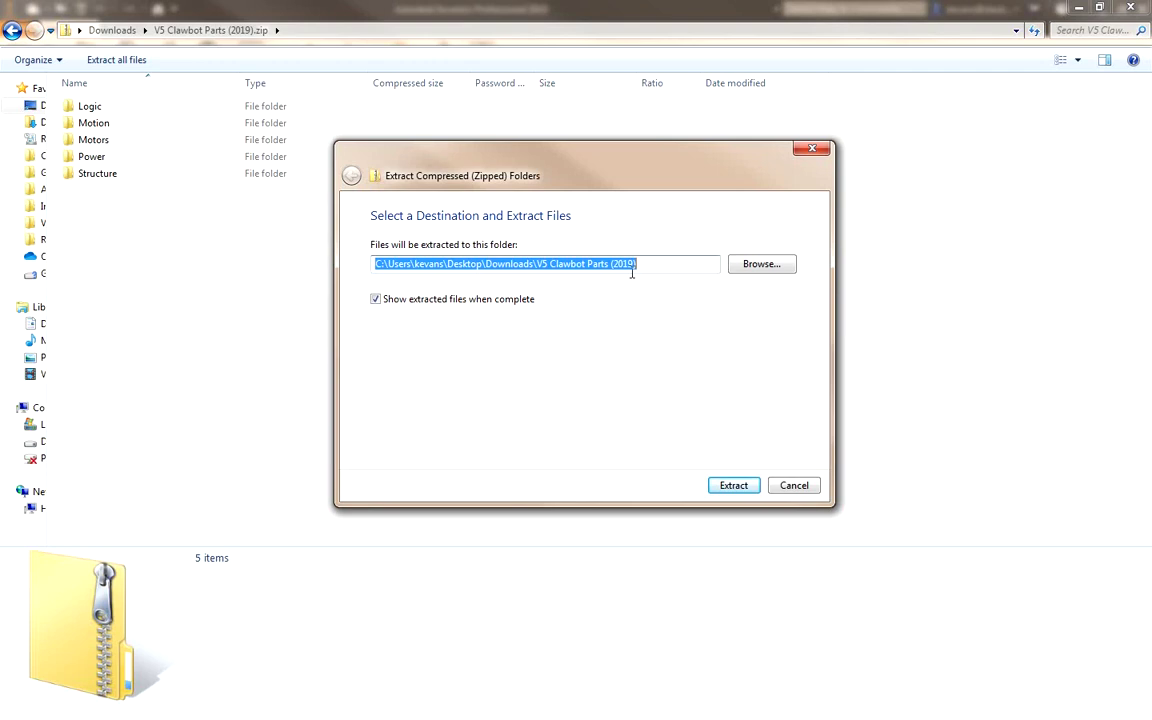
pyautogui.click(762, 264)
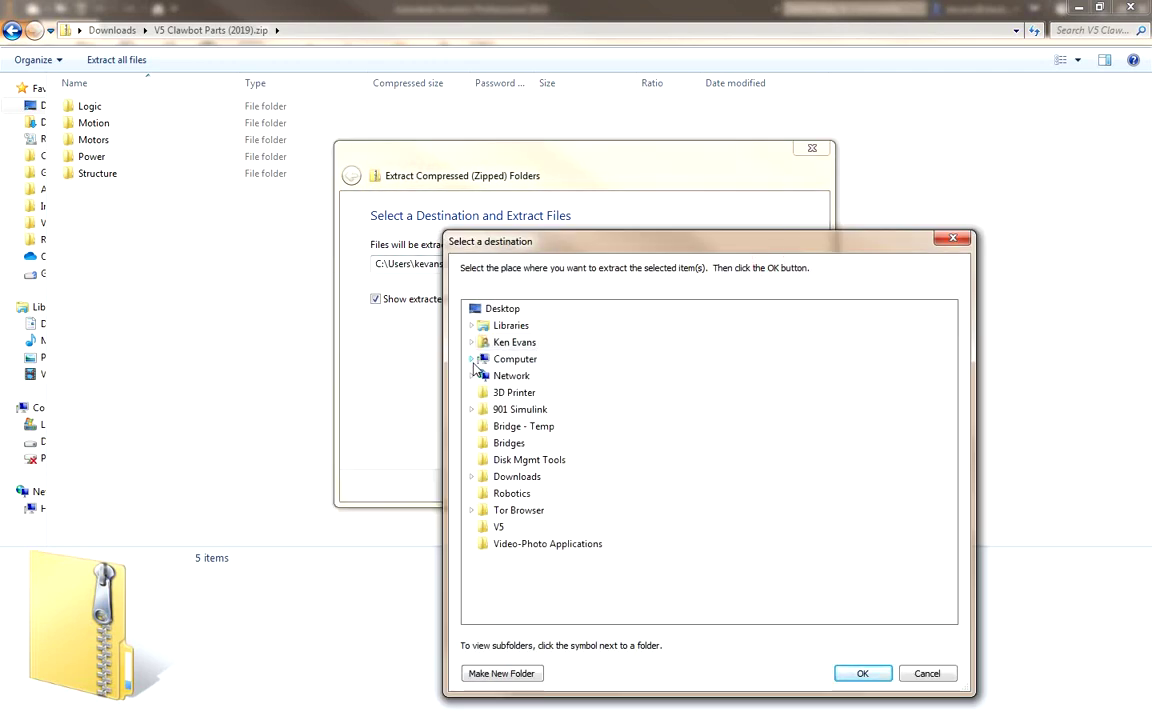
pyautogui.click(471, 325)
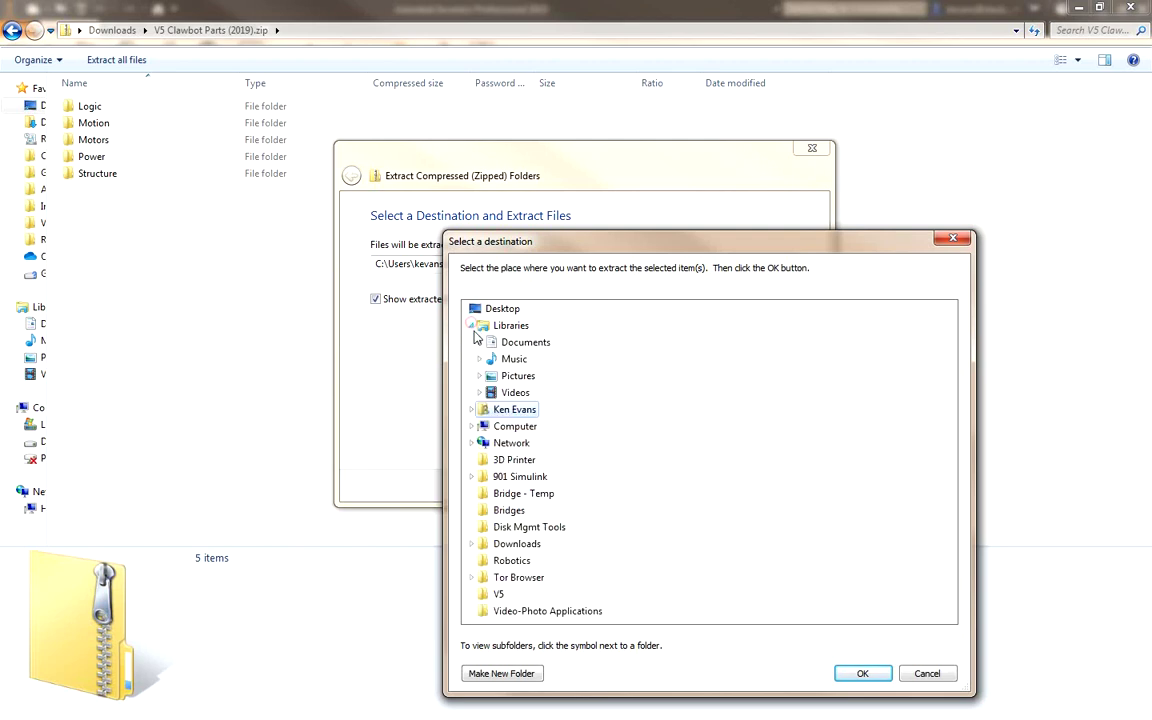
pyautogui.click(479, 342)
pyautogui.click(488, 359)
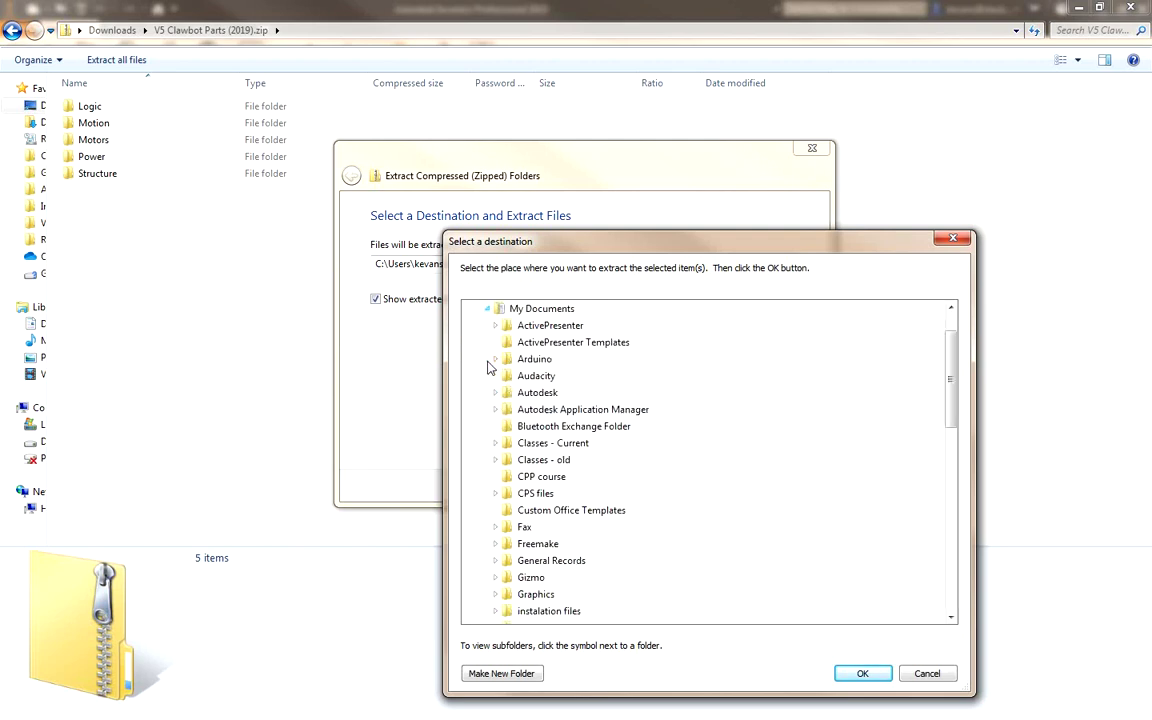
# Step: Set Documents\Inventor\V5 Clawbot as the destination and extract the 120 part files there
pyautogui.scroll(-3, 541, 588)
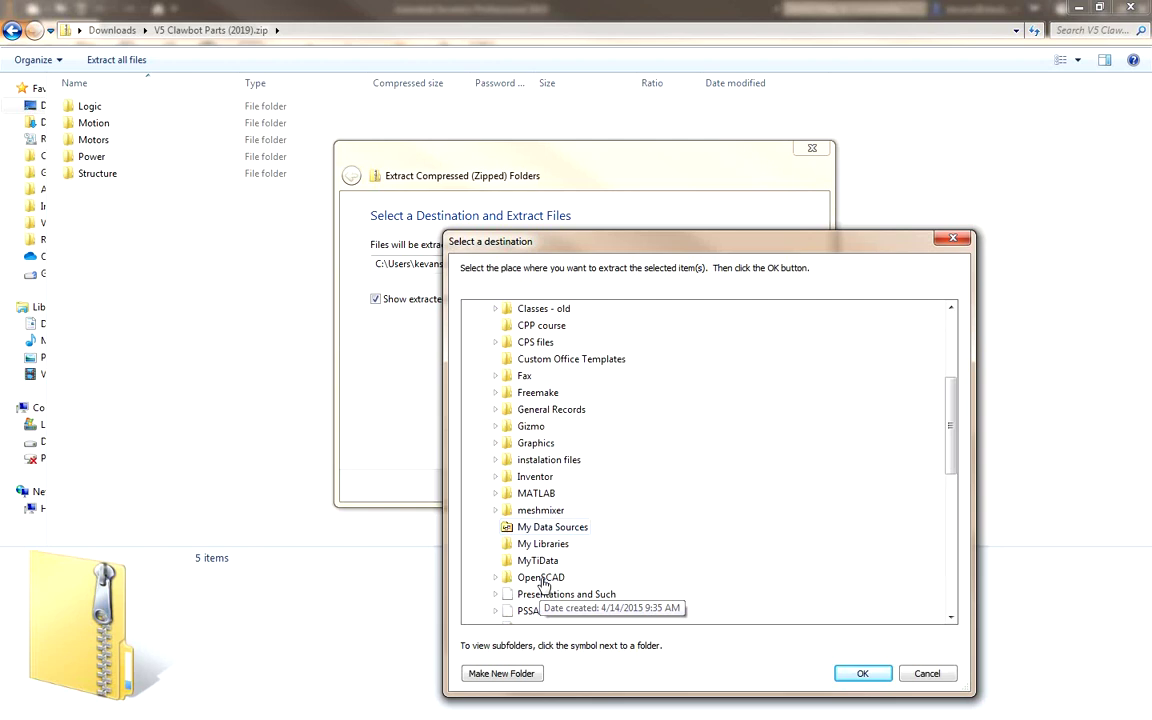
pyautogui.click(495, 477)
pyautogui.scroll(-2, 548, 376)
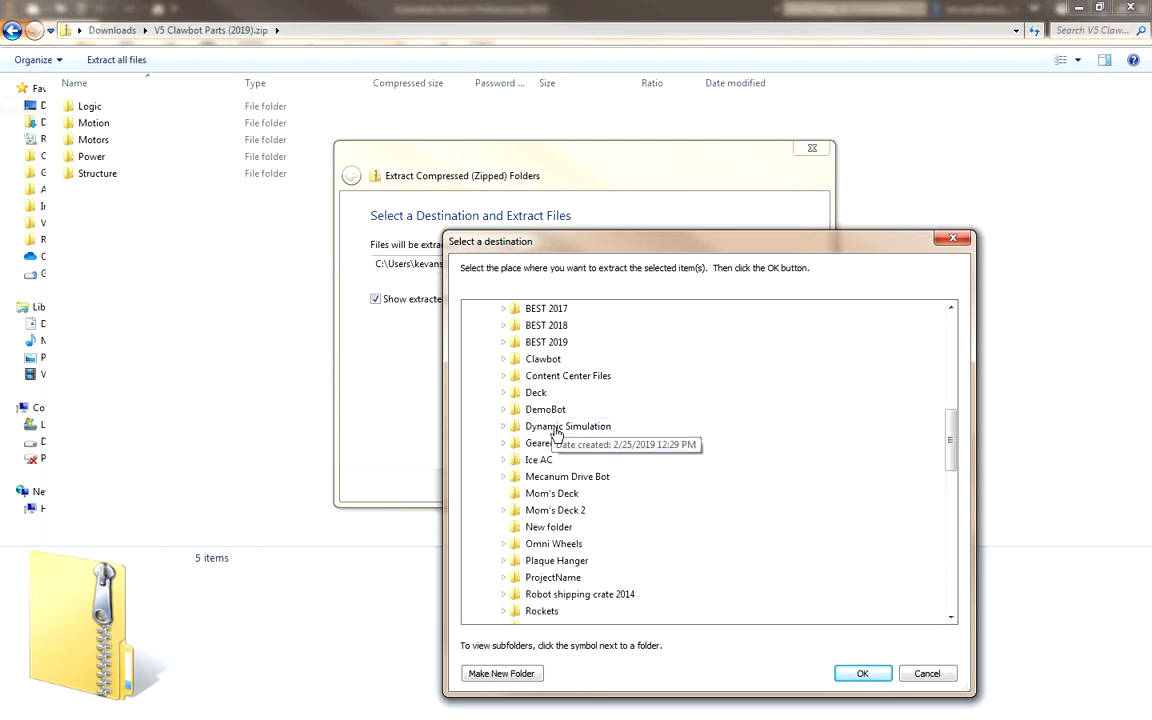
pyautogui.scroll(-5, 556, 432)
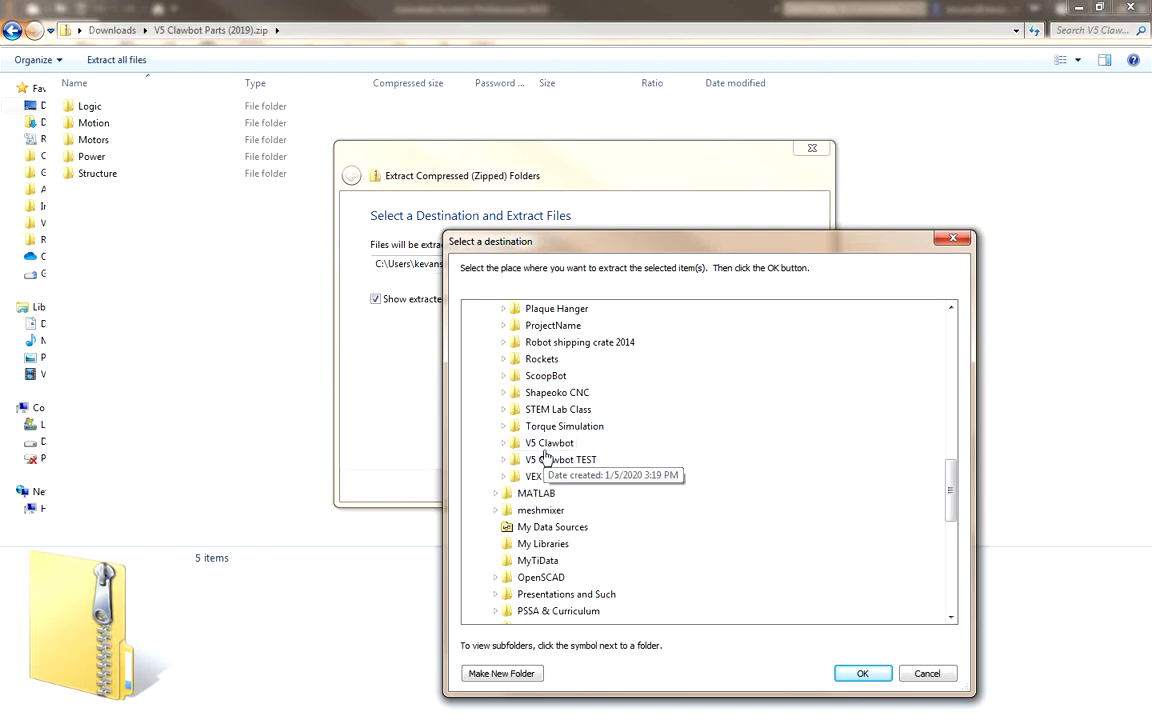
pyautogui.click(545, 445)
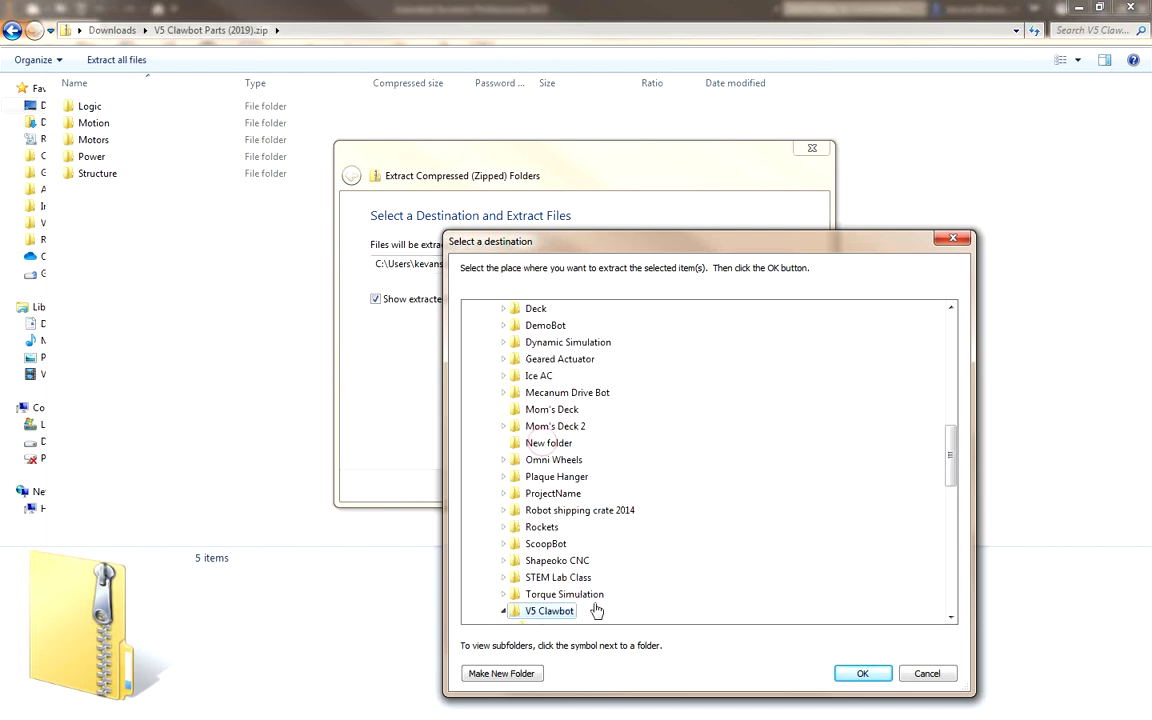
pyautogui.scroll(-3, 548, 615)
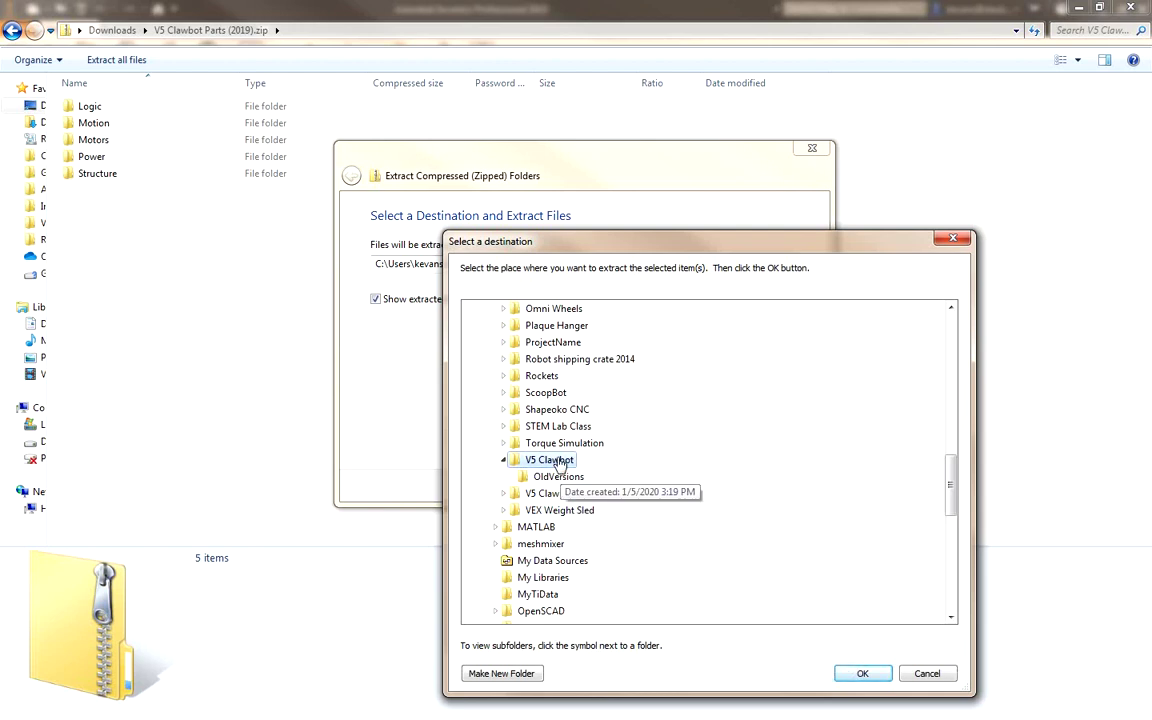
pyautogui.click(864, 674)
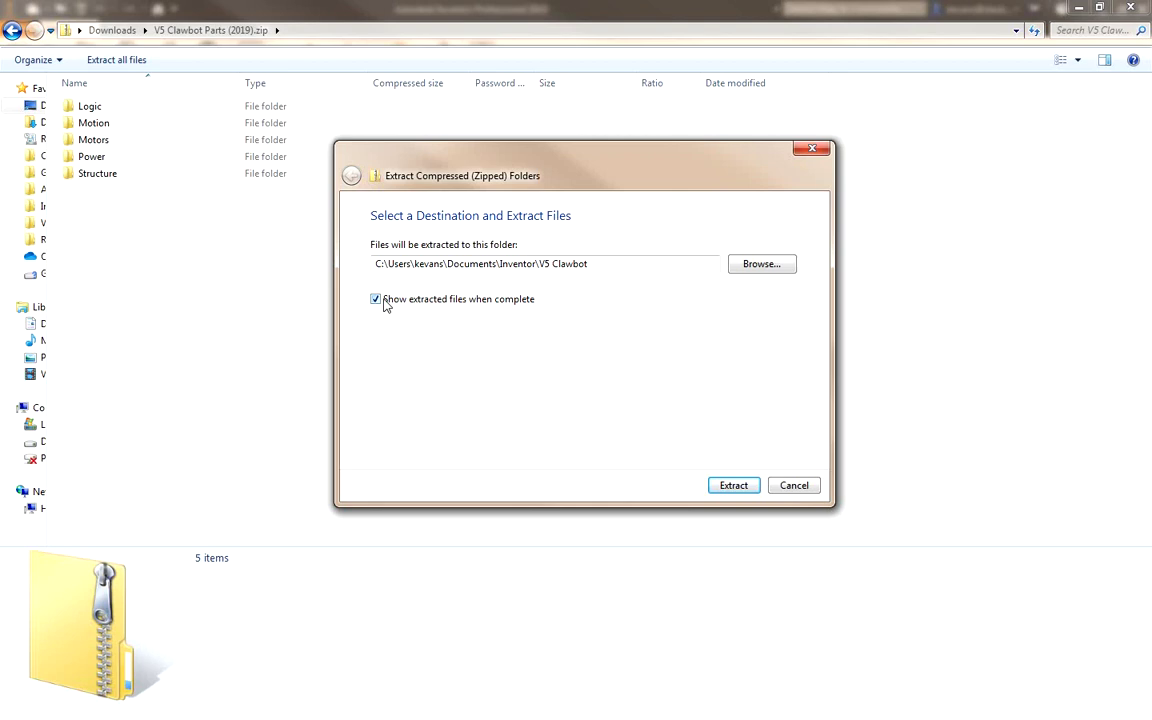
pyautogui.click(730, 486)
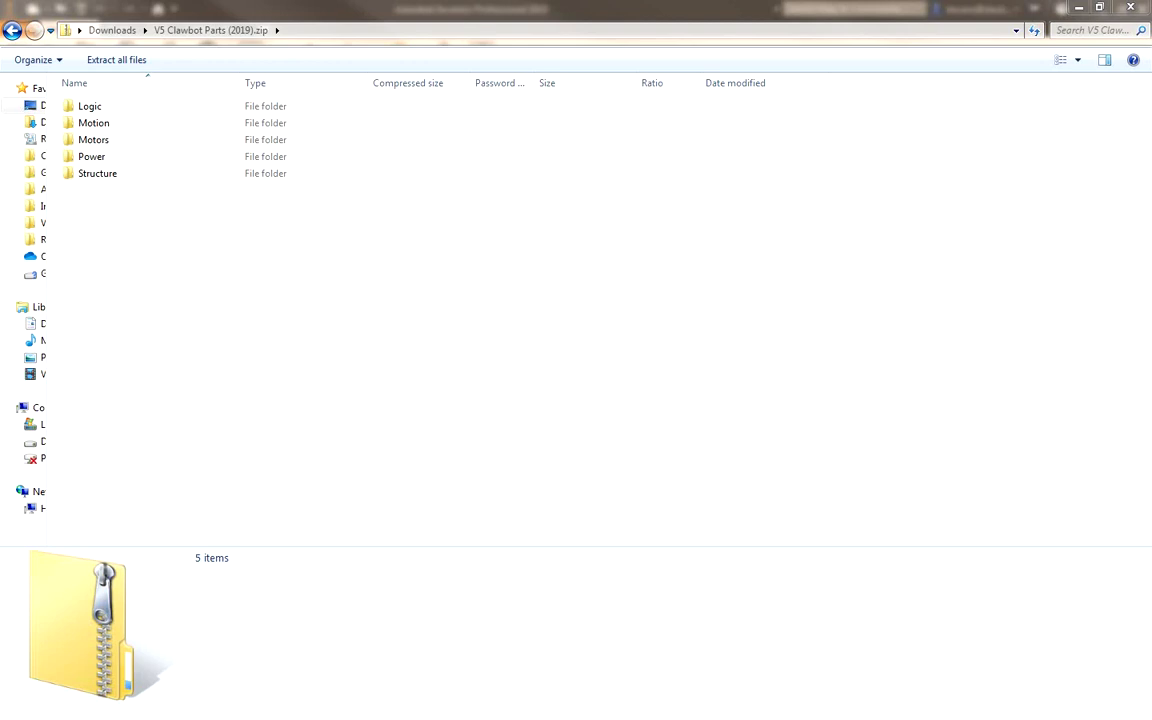
# Step: Maximize the V5 Clawbot window, inspect the Structure subfolder's parts, then return to Documents\Inventor
pyautogui.moveTo(429, 211); pyautogui.dragTo(497, 195)
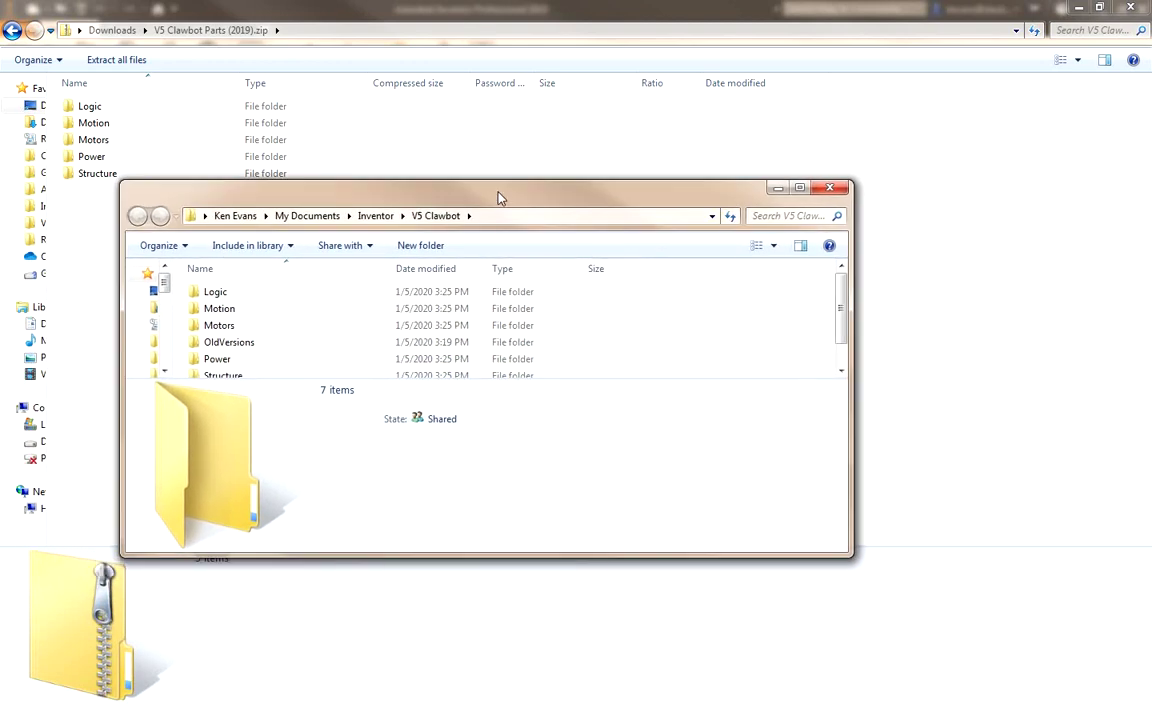
pyautogui.click(799, 187)
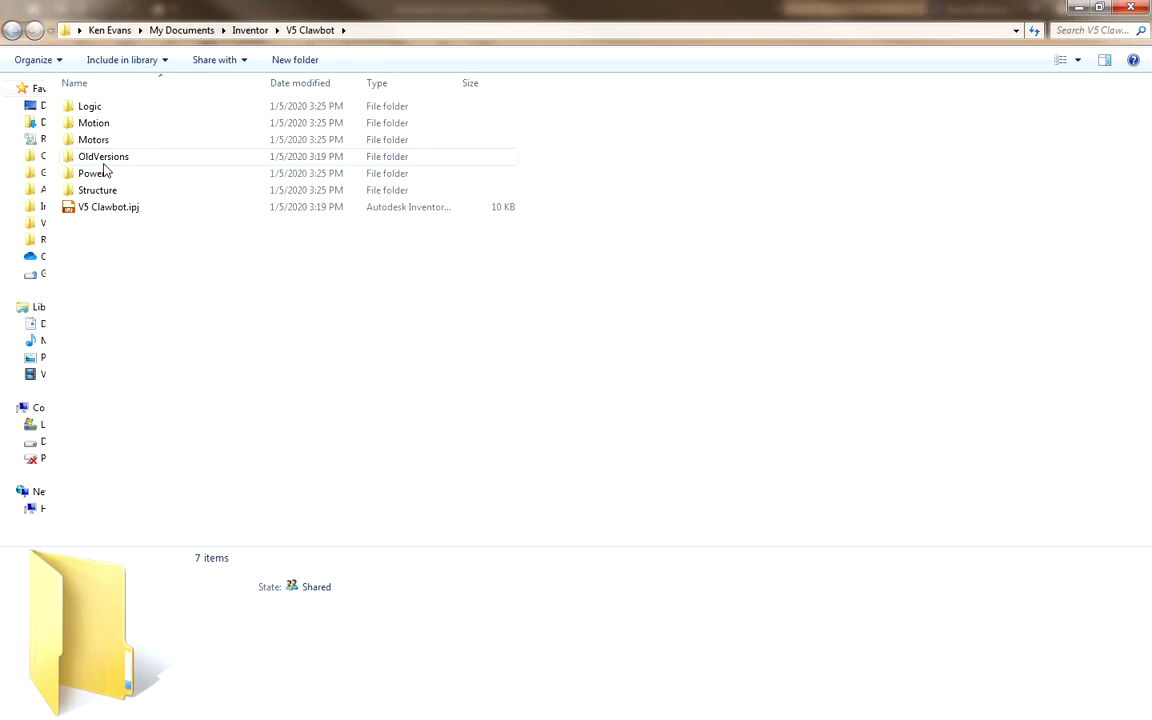
pyautogui.doubleClick(100, 191)
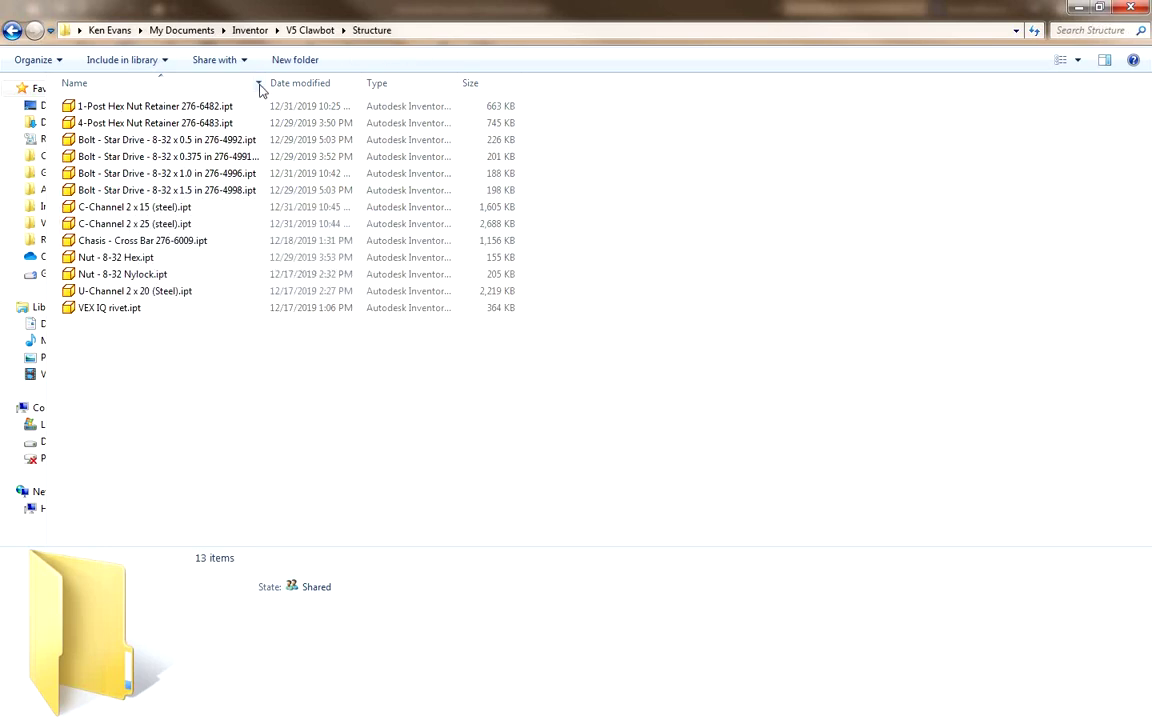
pyautogui.click(307, 32)
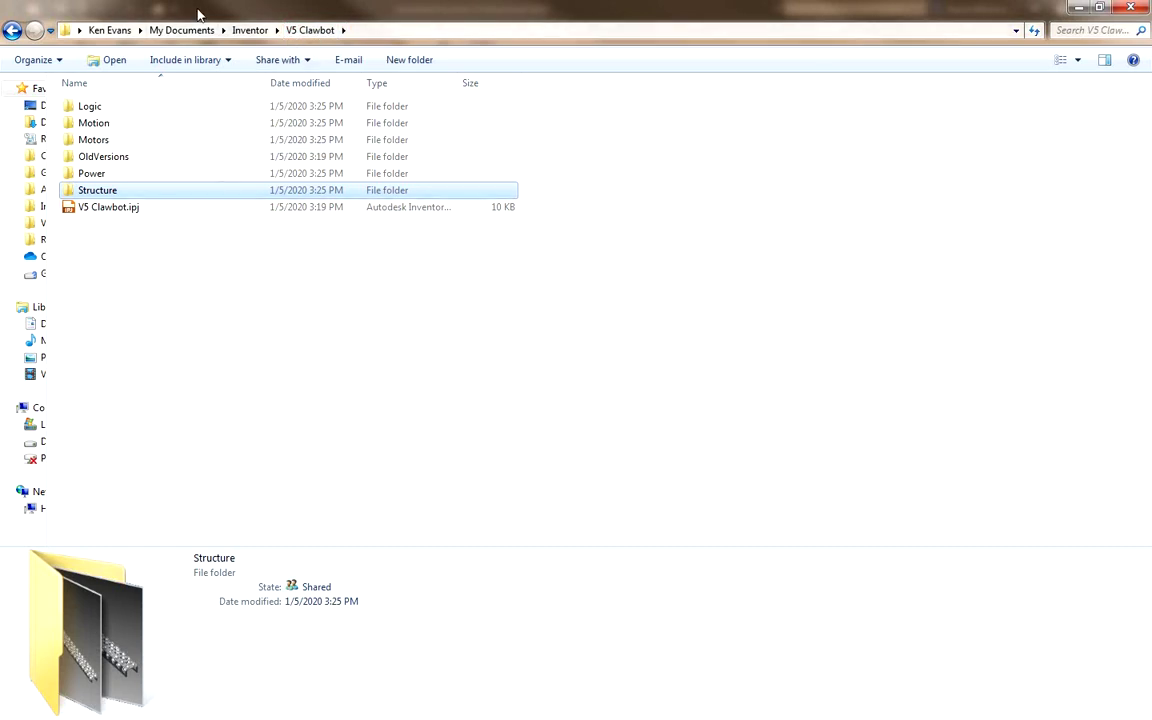
pyautogui.click(250, 31)
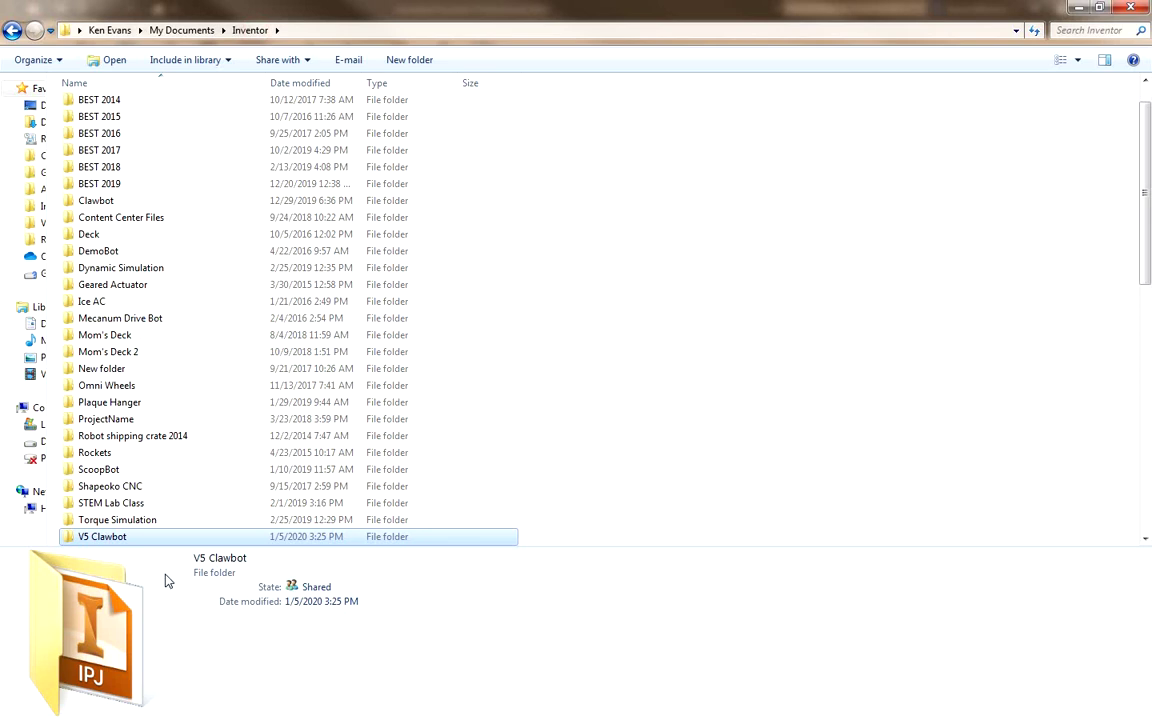